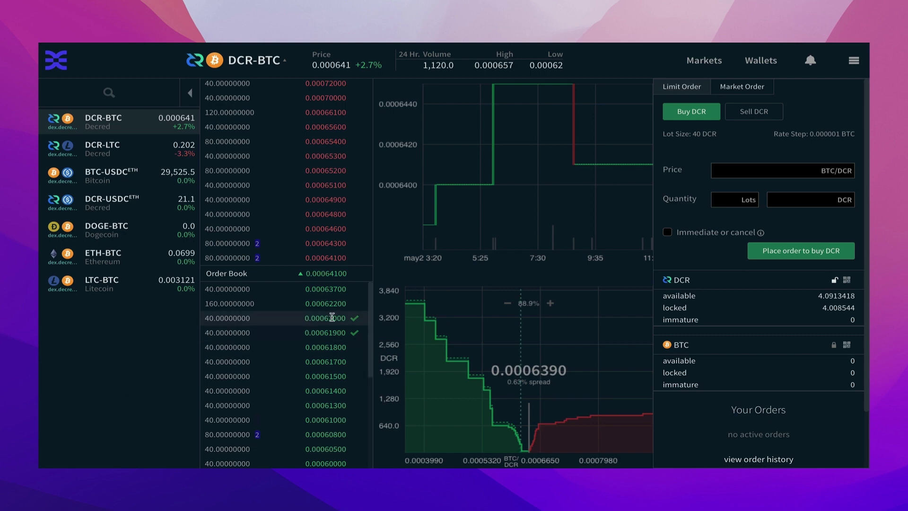
# Step: Review the Decred and Litecoin wallet balances and status
pyautogui.click(756, 63)
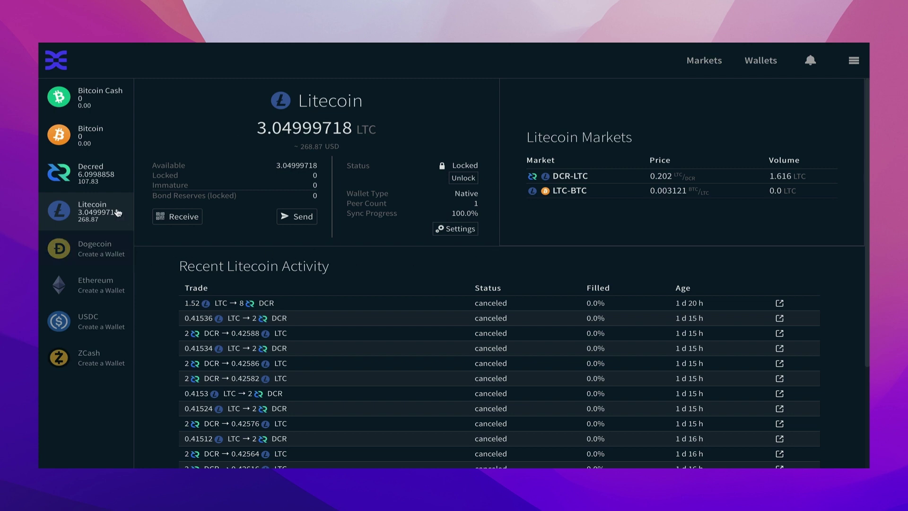
pyautogui.click(100, 184)
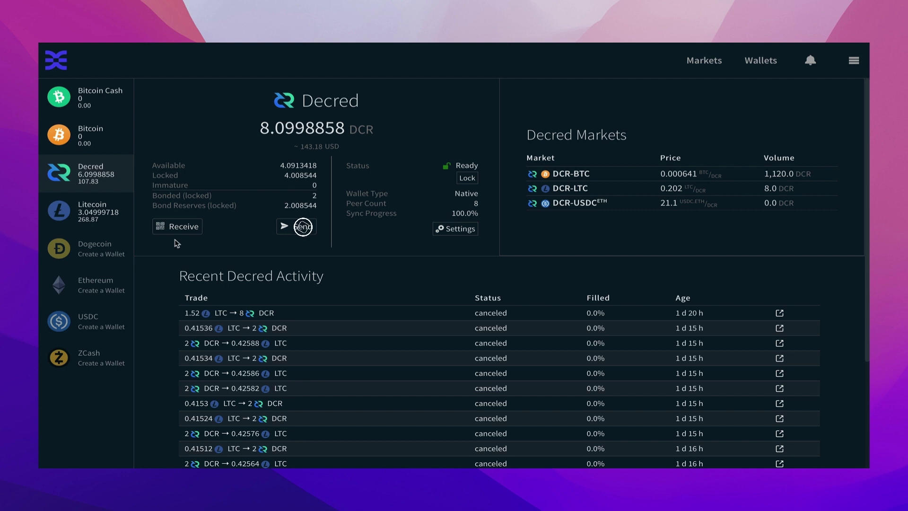
pyautogui.click(94, 221)
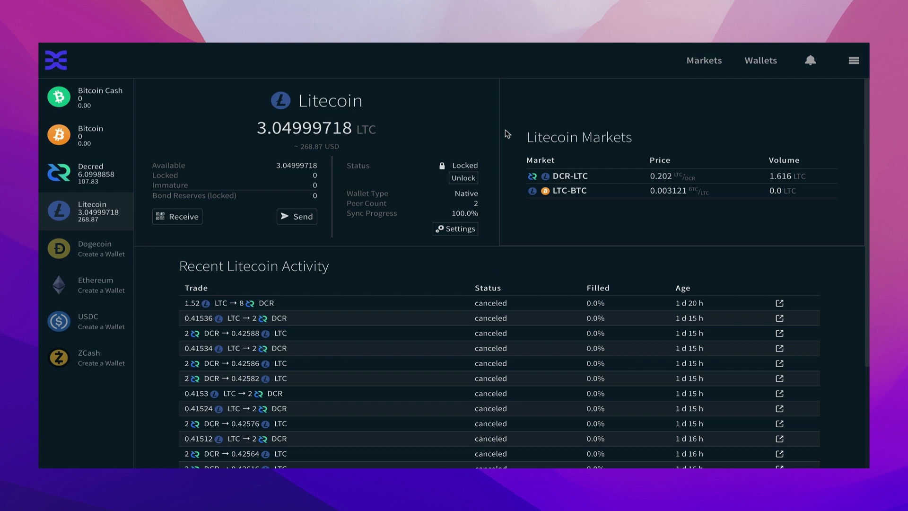
# Step: Examine the DCR-BTC order book and the LTC-BTC market's order book and depth chart
pyautogui.click(704, 60)
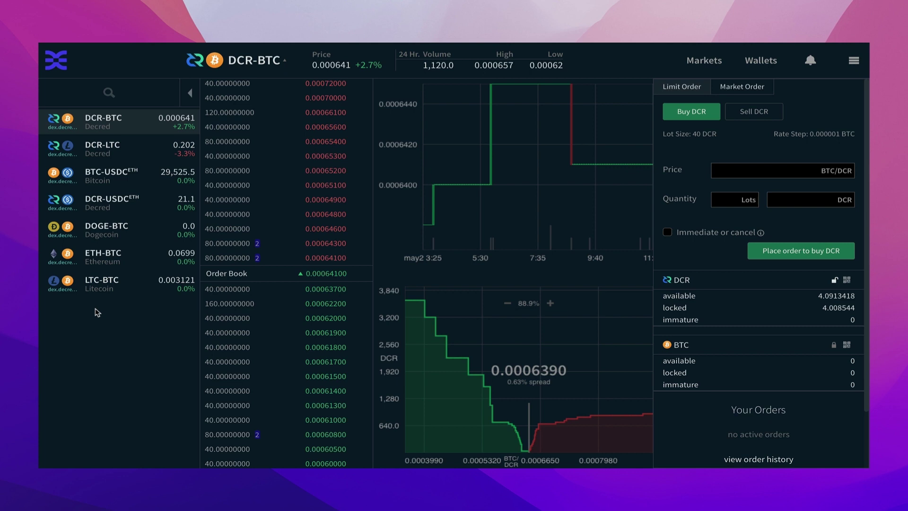
pyautogui.scroll(-4, 249, 365)
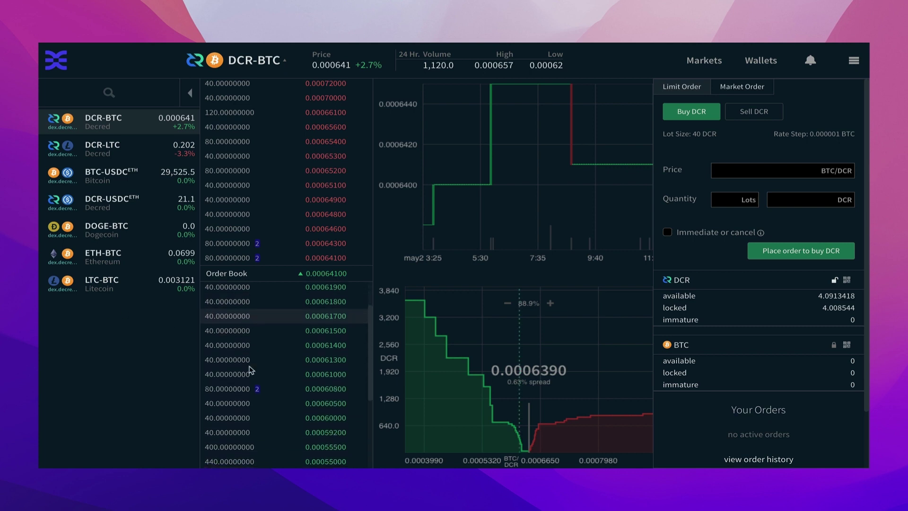
pyautogui.scroll(4, 251, 370)
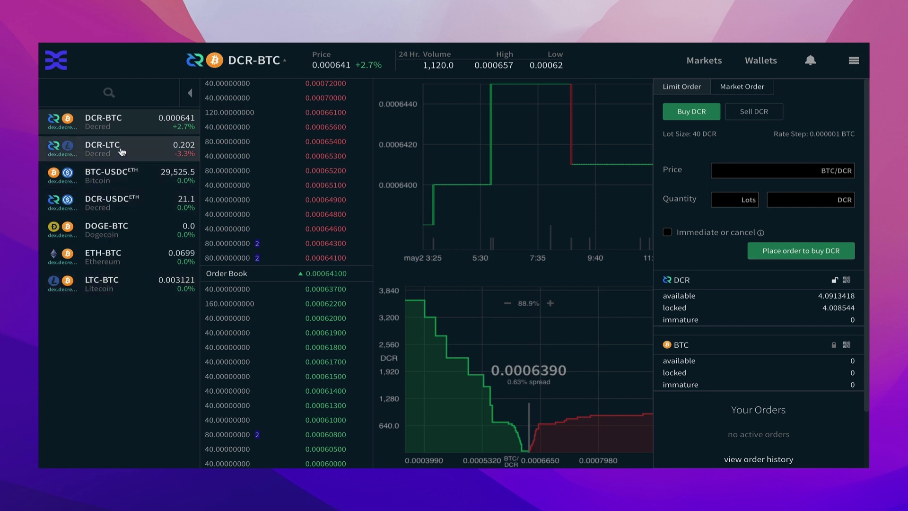
pyautogui.click(113, 286)
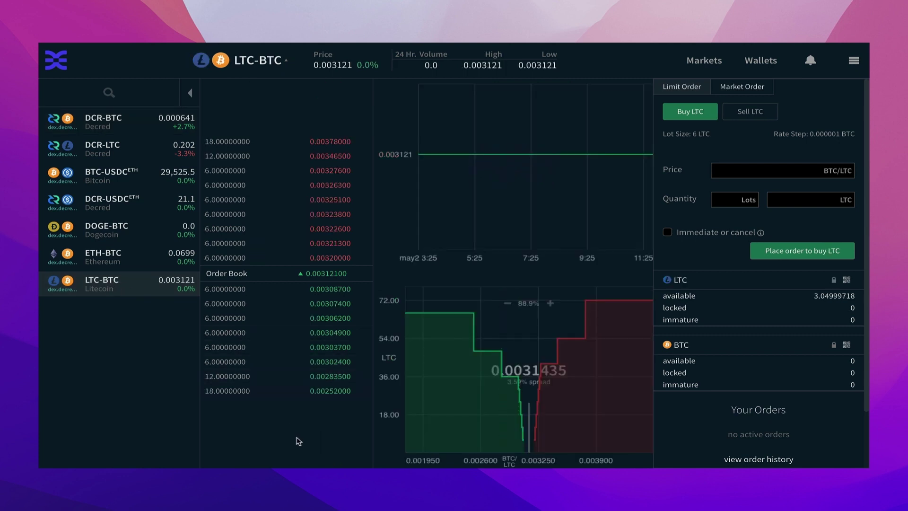
pyautogui.scroll(3, 534, 395)
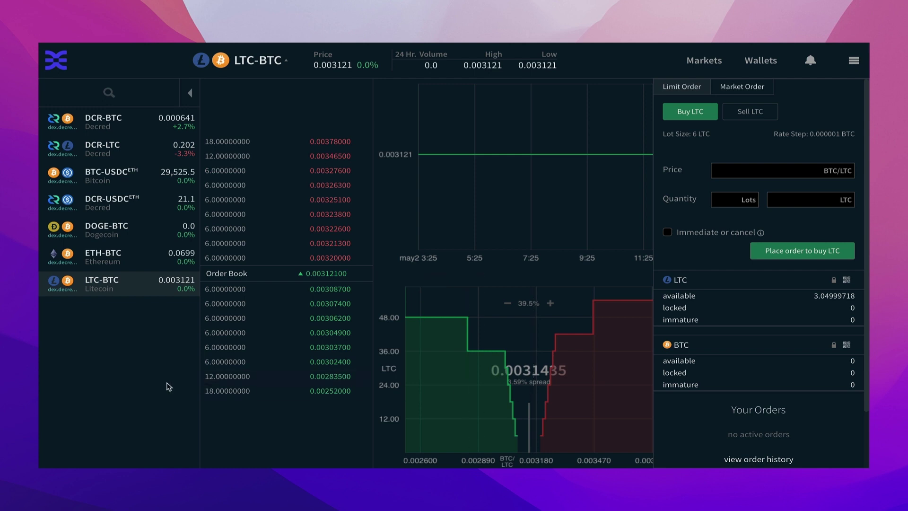
# Step: Open the DCR-LTC market and set the limit order form to buy DCR
pyautogui.click(126, 156)
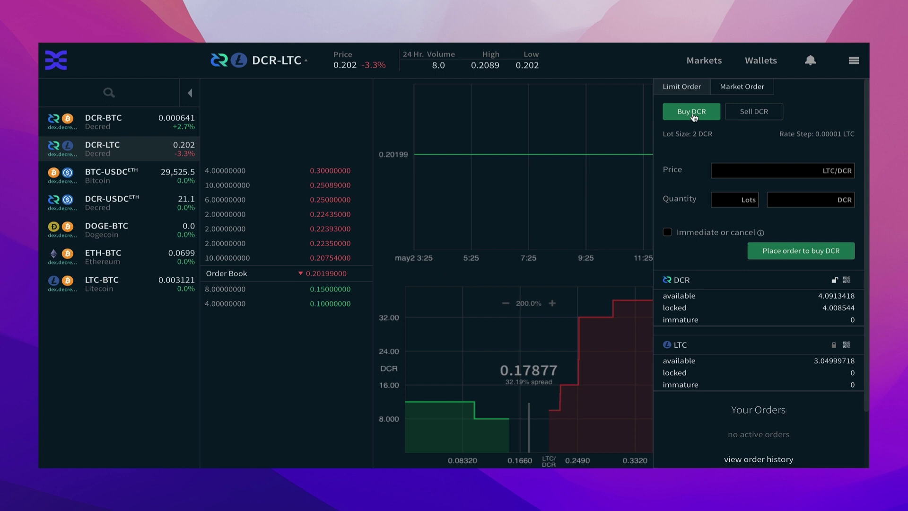
pyautogui.click(755, 116)
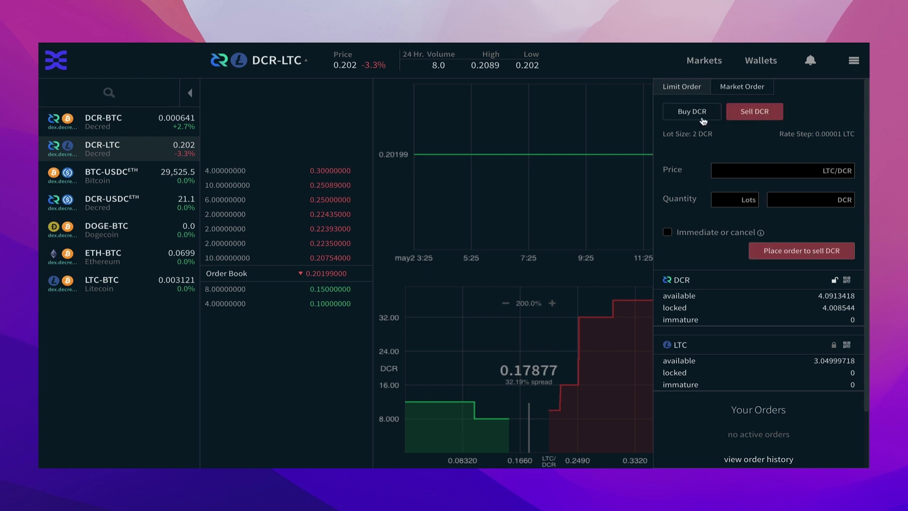
pyautogui.click(703, 122)
pyautogui.click(739, 117)
pyautogui.click(698, 110)
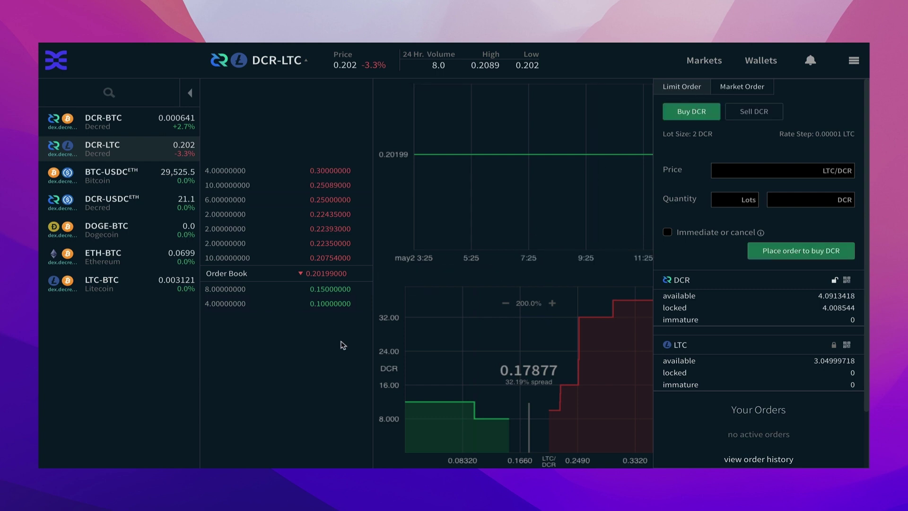
# Step: Enter a limit buy price of 0.15 and replace it with the 0.20059068 LTC rate copied from the CoinMarketCap converter
pyautogui.click(743, 171)
pyautogui.write('0.15')
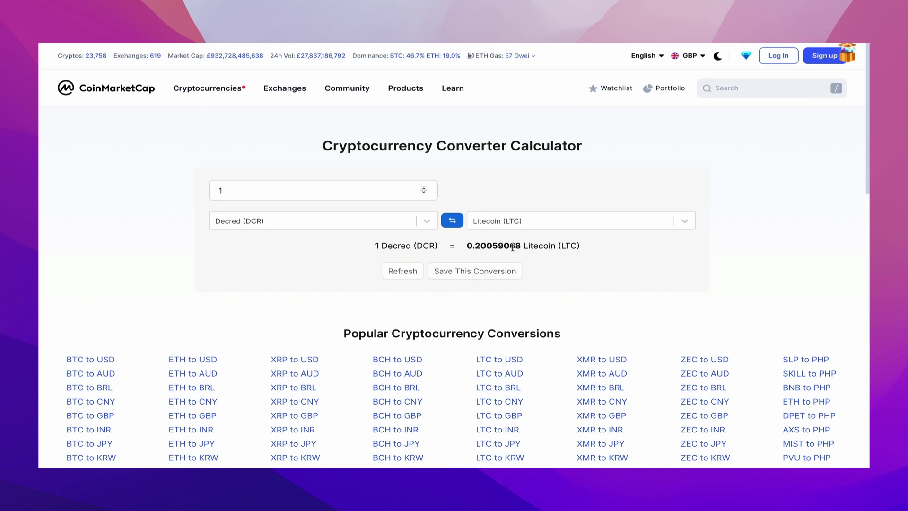
pyautogui.moveTo(518, 247); pyautogui.dragTo(467, 243)
pyautogui.press('super+c')
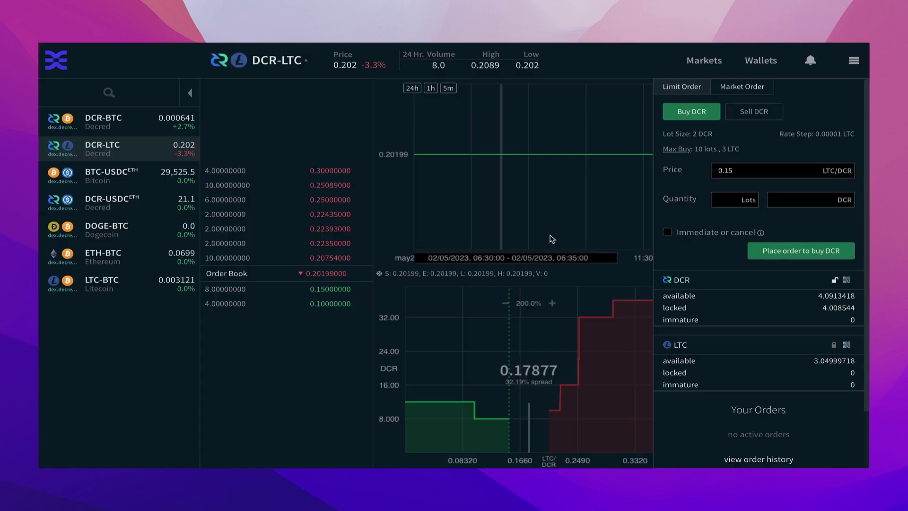
pyautogui.doubleClick(736, 170)
pyautogui.press('super+v')
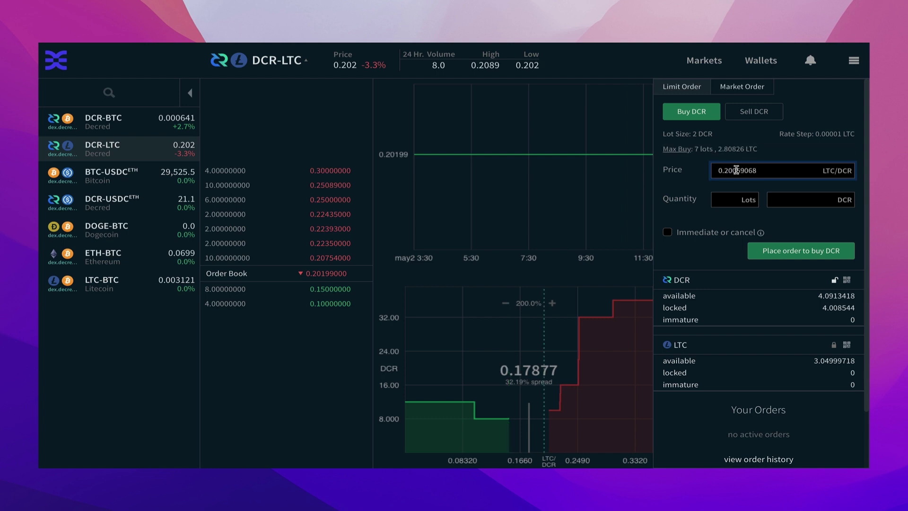
pyautogui.click(699, 190)
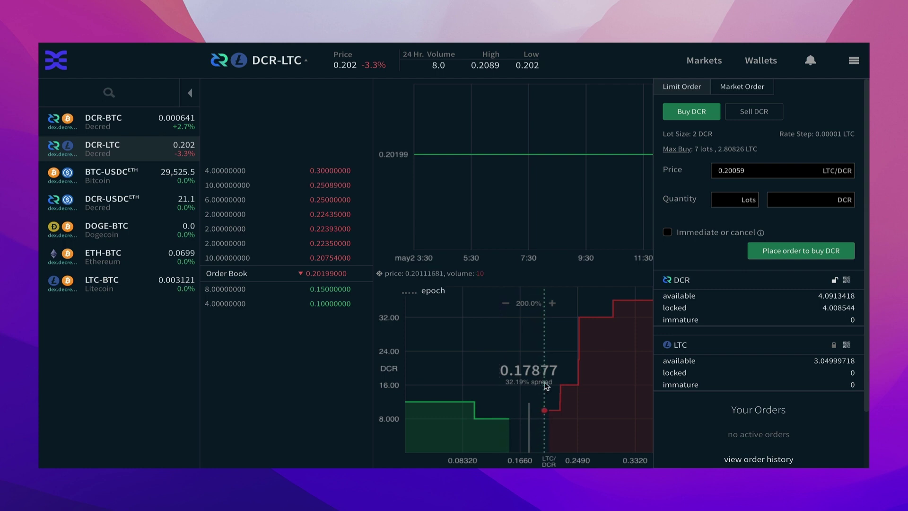
# Step: Shorten the limit buy price to 0.200 LTC/DCR
pyautogui.click(763, 169)
pyautogui.press('BackSpace')
pyautogui.press('BackSpace')
pyautogui.press('BackSpace')
pyautogui.press('BackSpace')
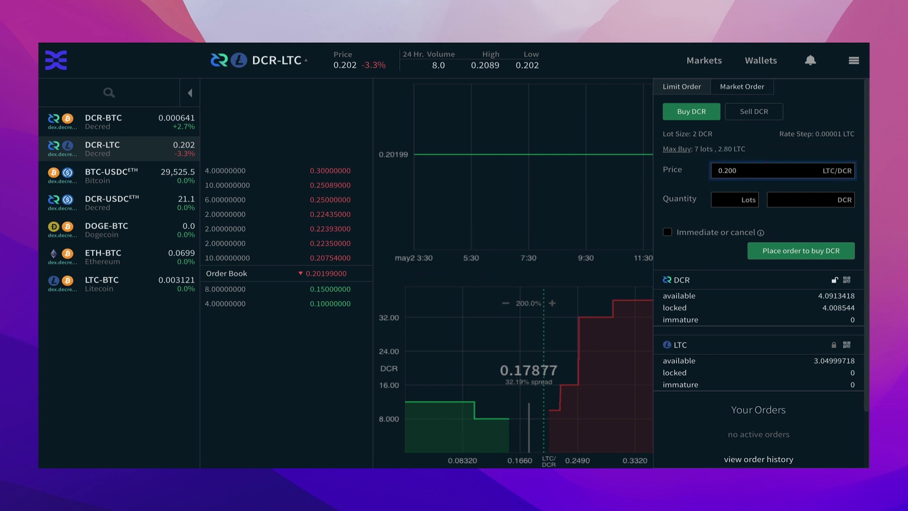
pyautogui.click(694, 188)
# Step: Try a limit buy price of 0.19 and settle on 0.17 LTC/DCR
pyautogui.click(733, 169)
pyautogui.press('BackSpace')
pyautogui.write('19')
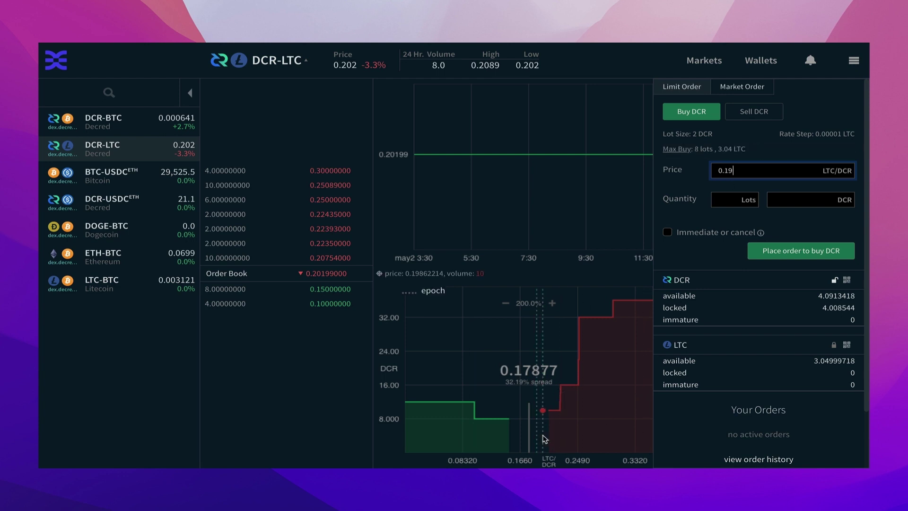
pyautogui.press('BackSpace')
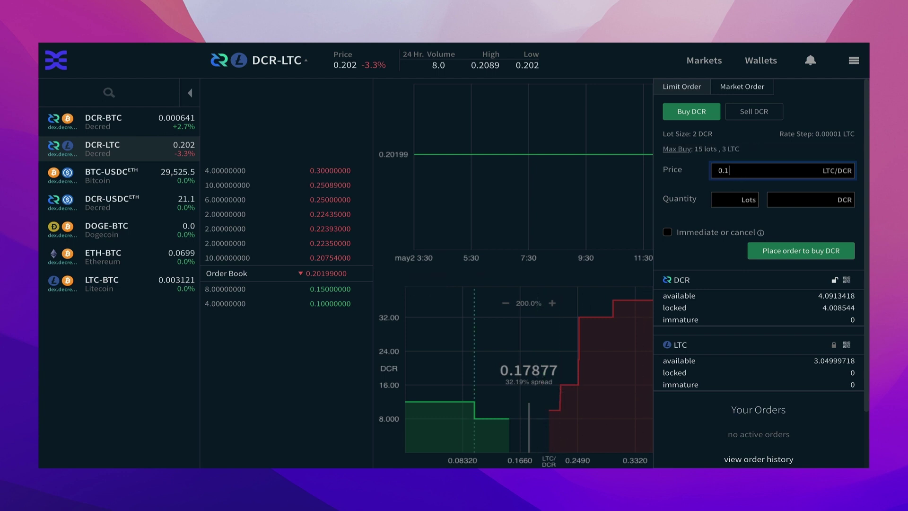
pyautogui.write('7')
pyautogui.click(692, 221)
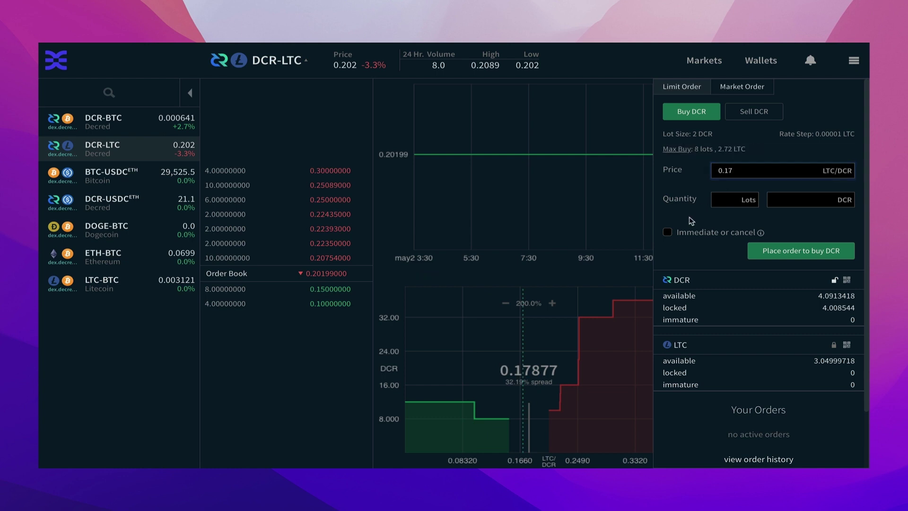
# Step: Set the buy quantity to 2 lots and place the order to buy DCR
pyautogui.click(729, 198)
pyautogui.write('2')
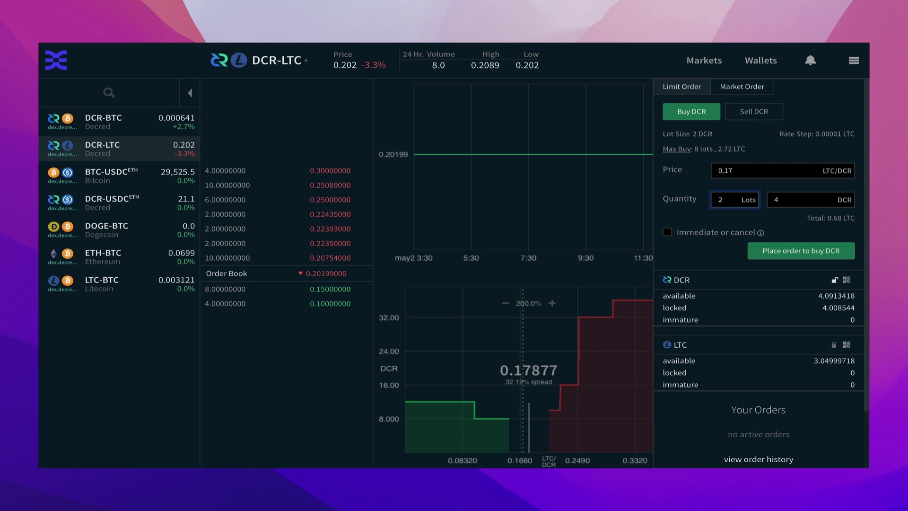
pyautogui.click(777, 217)
pyautogui.click(800, 253)
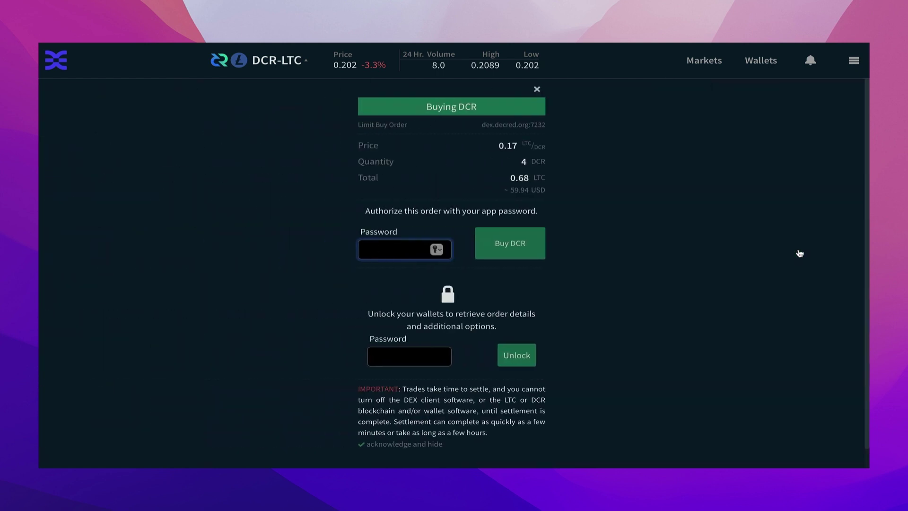
# Step: Unlock the wallets with the app password and enable Pre-size Funds for the buy order
pyautogui.click(408, 358)
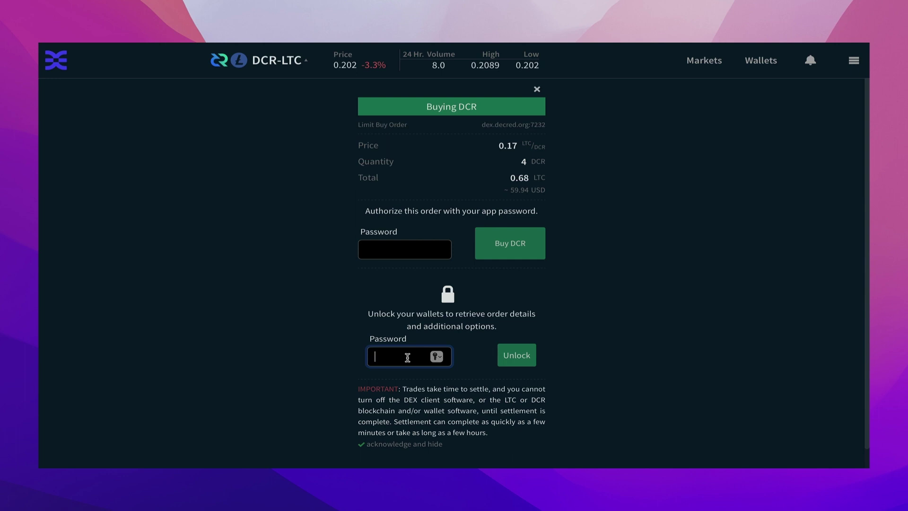
pyautogui.press('super+v')
pyautogui.click(510, 362)
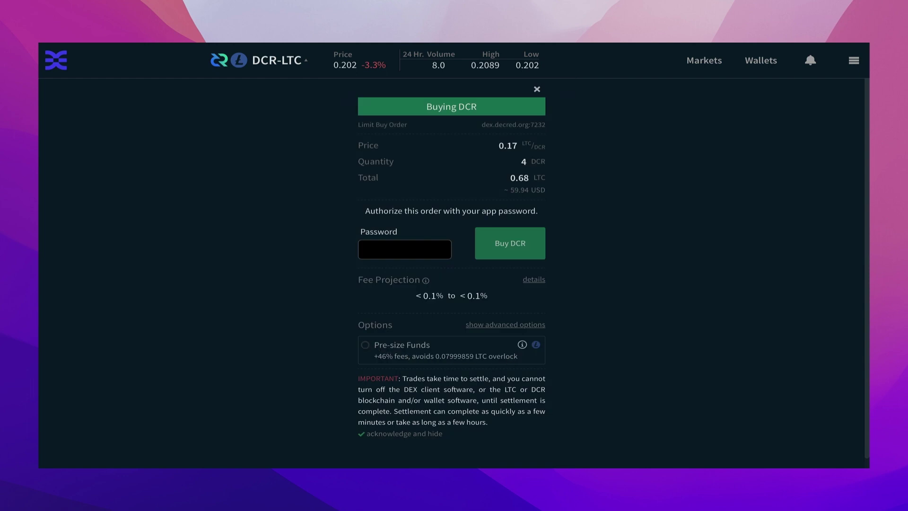
pyautogui.click(365, 348)
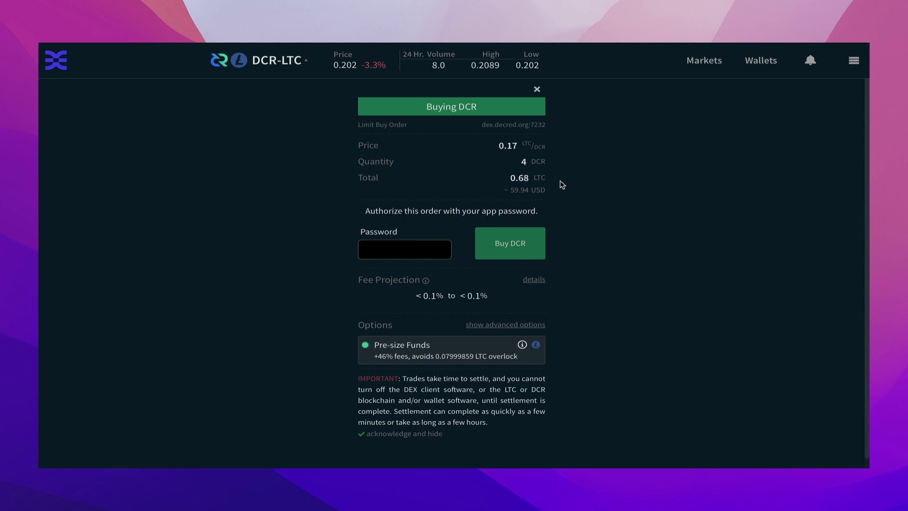
# Step: Authorize the DCR limit buy order with the app password and submit it
pyautogui.click(432, 249)
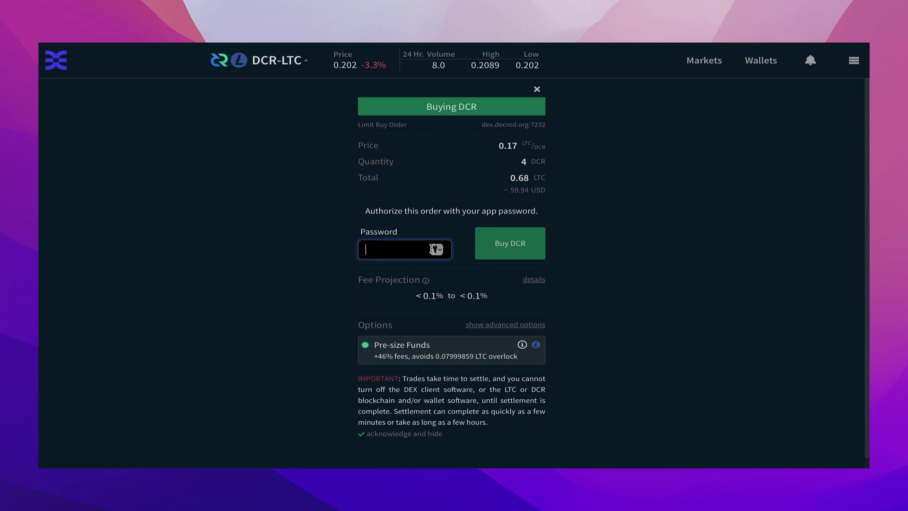
pyautogui.press('super+v')
pyautogui.click(497, 244)
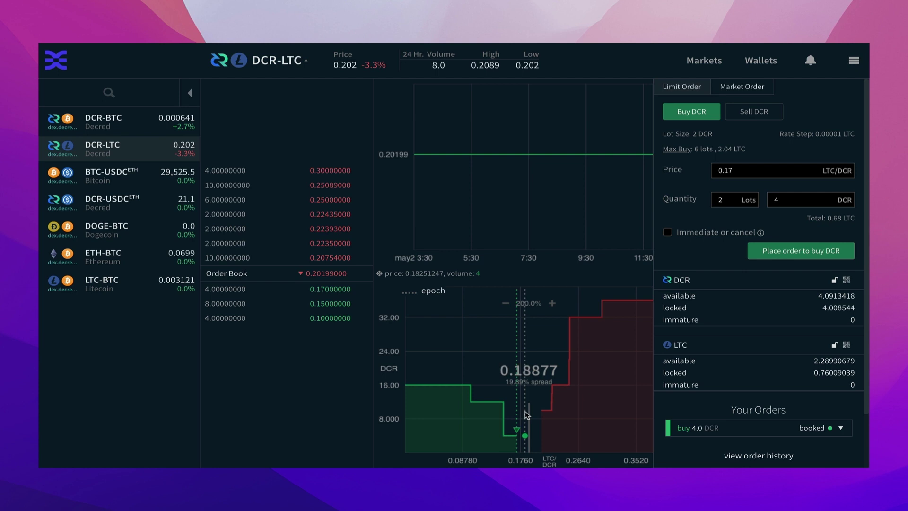
# Step: Set up a limit order to sell 1 lot of DCR at 0.215 LTC/DCR
pyautogui.scroll(3, 526, 415)
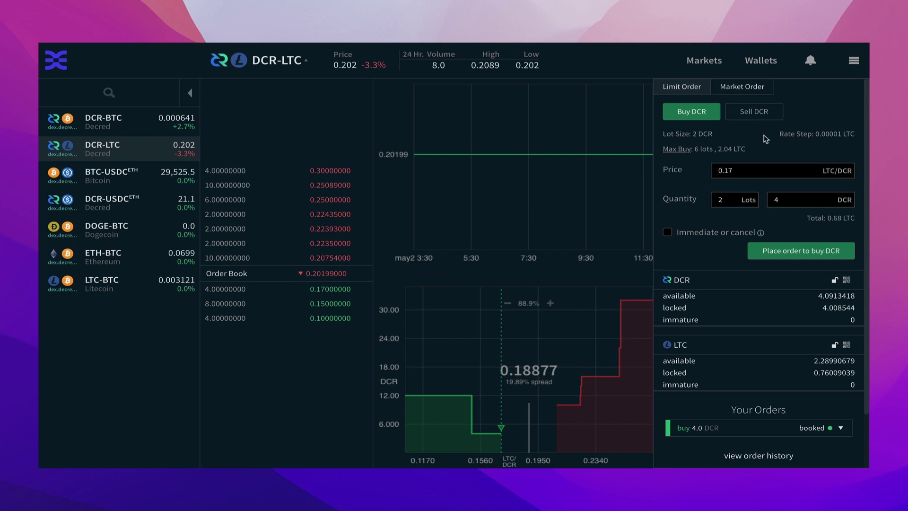
pyautogui.click(754, 113)
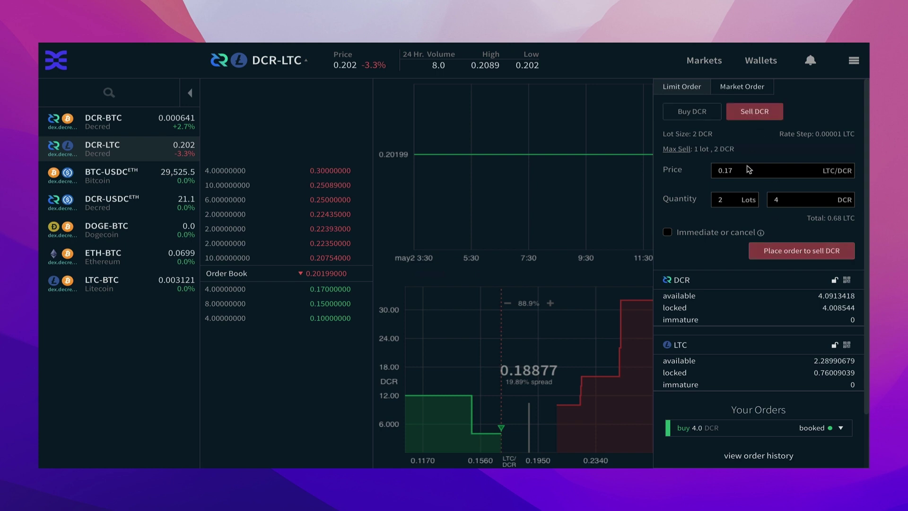
pyautogui.click(734, 203)
pyautogui.press('BackSpace')
pyautogui.write('0.1')
pyautogui.moveTo(382, 262)
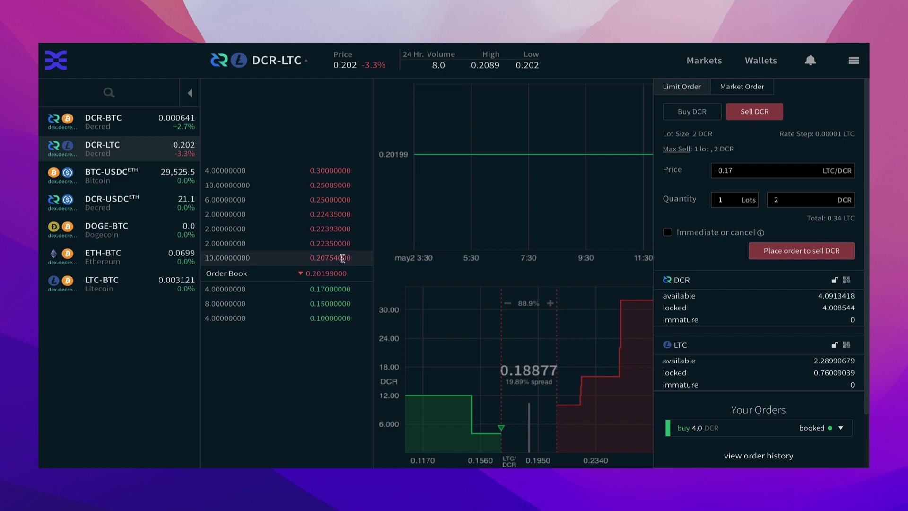
pyautogui.click(337, 244)
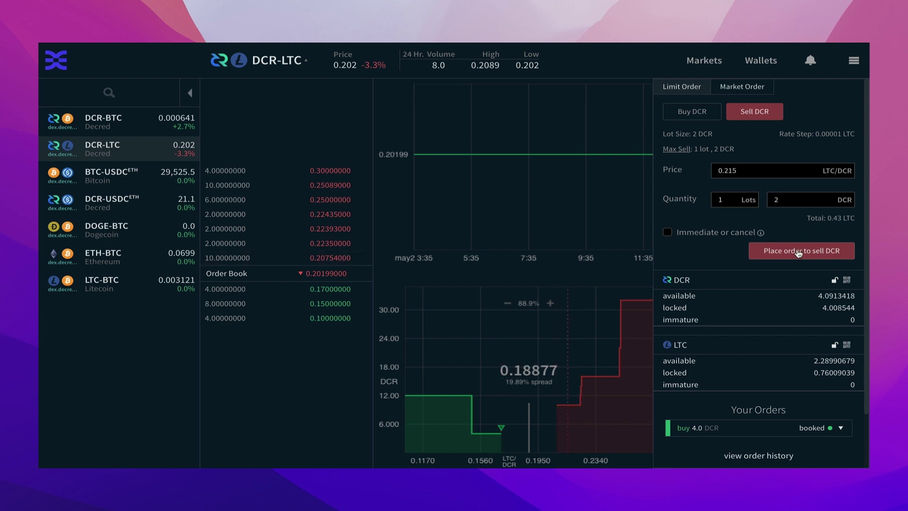
# Step: Place the DCR sell order, authorize it with the app password, and inspect the order on the depth chart
pyautogui.click(798, 254)
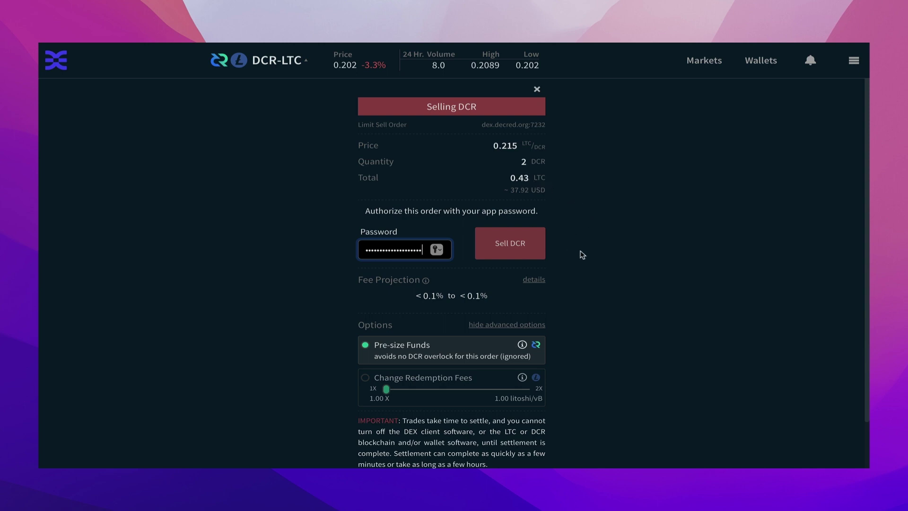
pyautogui.click(511, 244)
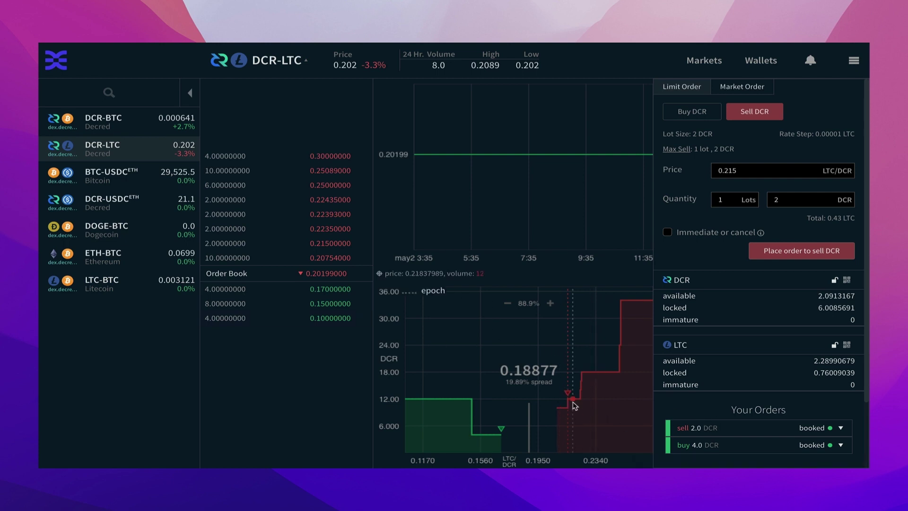
pyautogui.scroll(2, 575, 405)
pyautogui.scroll(-2, 574, 405)
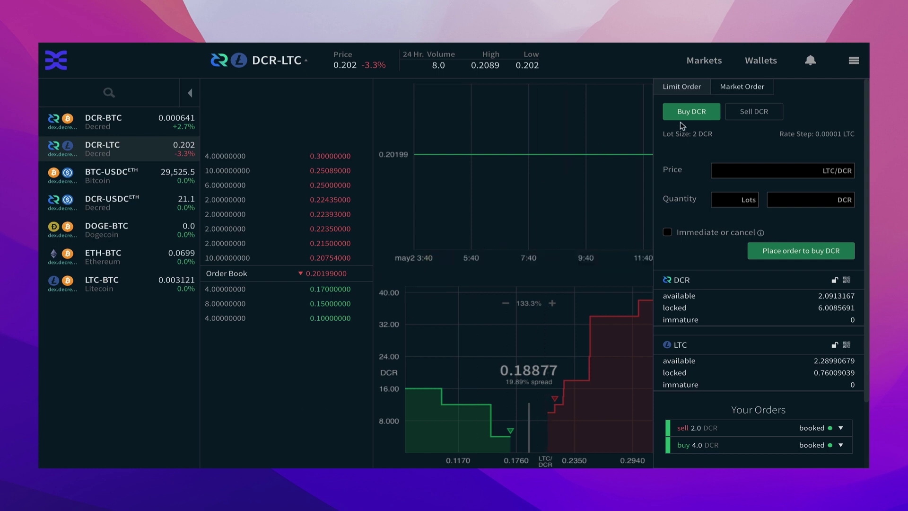
# Step: Set up a limit order to buy 1 lot of DCR at the lowest ask price of 0.20754 LTC/DCR
pyautogui.click(330, 257)
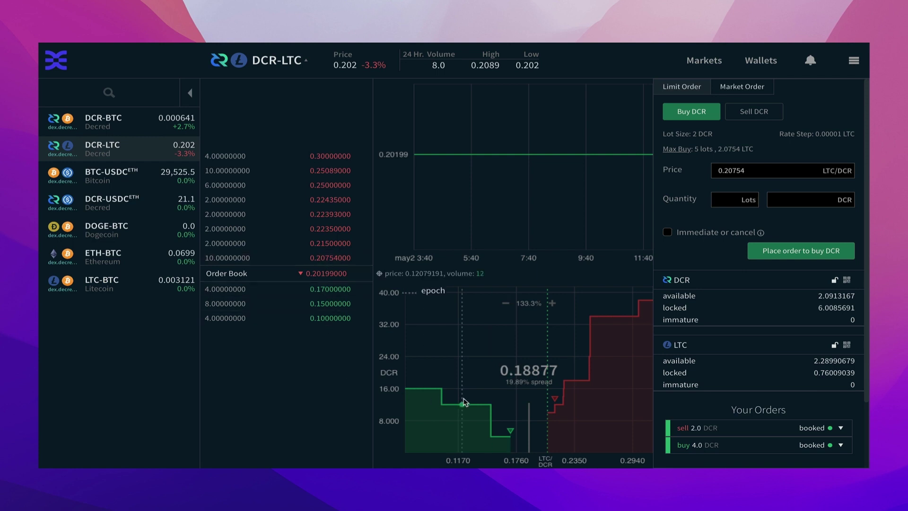
pyautogui.click(725, 203)
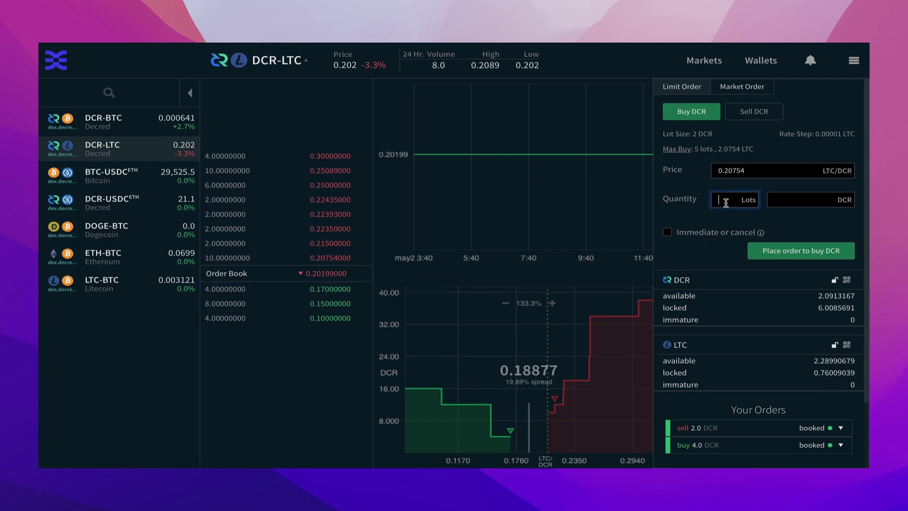
pyautogui.write('1')
pyautogui.click(699, 222)
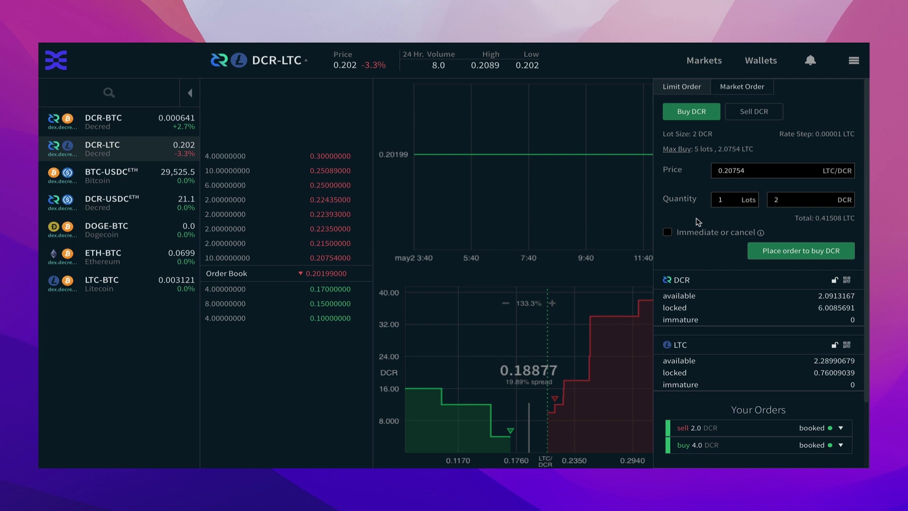
# Step: Place the DCR buy order with Pre-size Funds enabled and authorize it with the app password
pyautogui.click(802, 255)
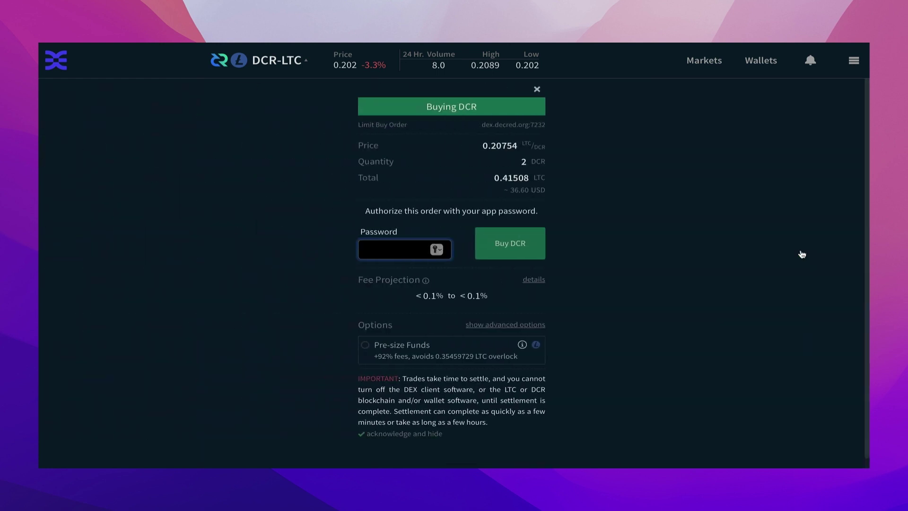
pyautogui.click(365, 347)
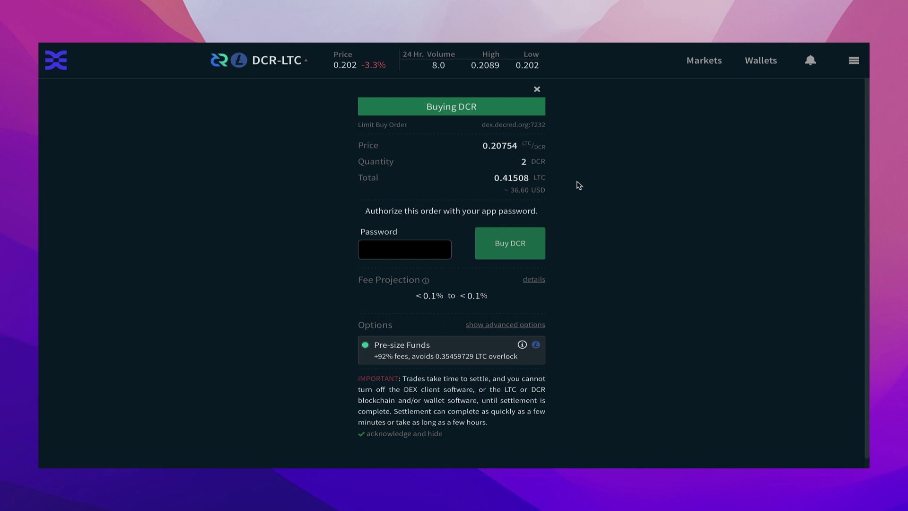
pyautogui.click(424, 254)
pyautogui.hotkey('ctrl', 'v')
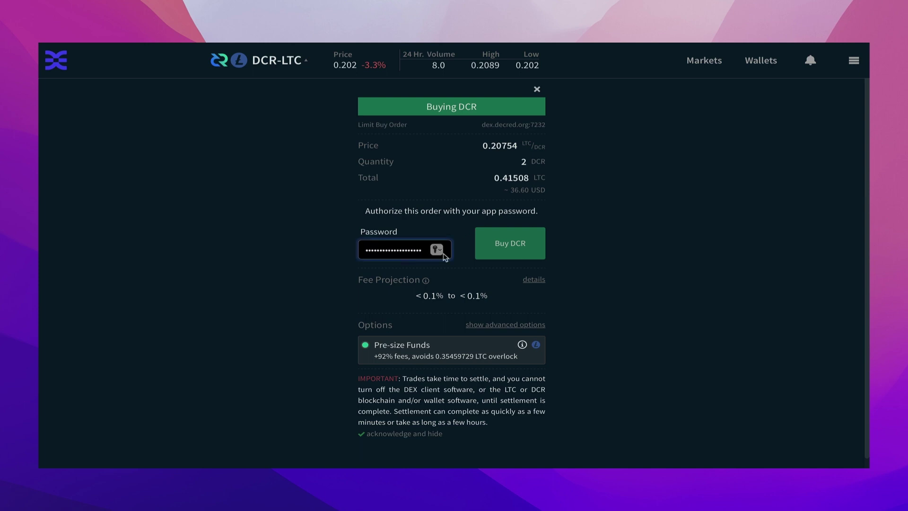
pyautogui.click(513, 248)
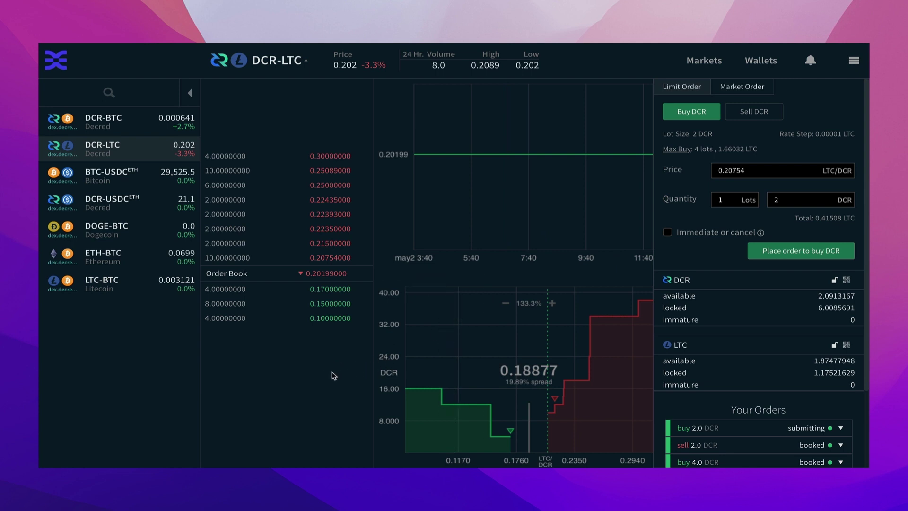
# Step: Expand the settling 2 DCR buy order and open its full order details page
pyautogui.scroll(-1, 772, 403)
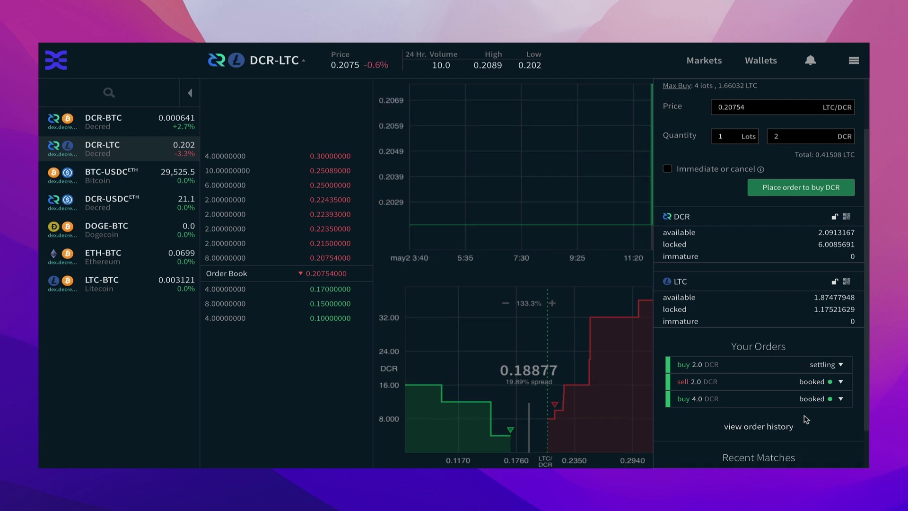
pyautogui.click(840, 365)
pyautogui.click(841, 365)
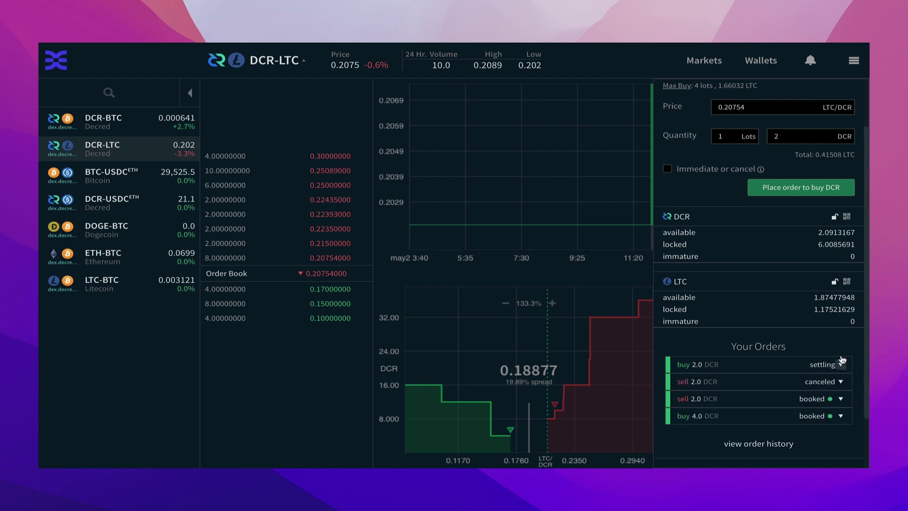
pyautogui.click(841, 365)
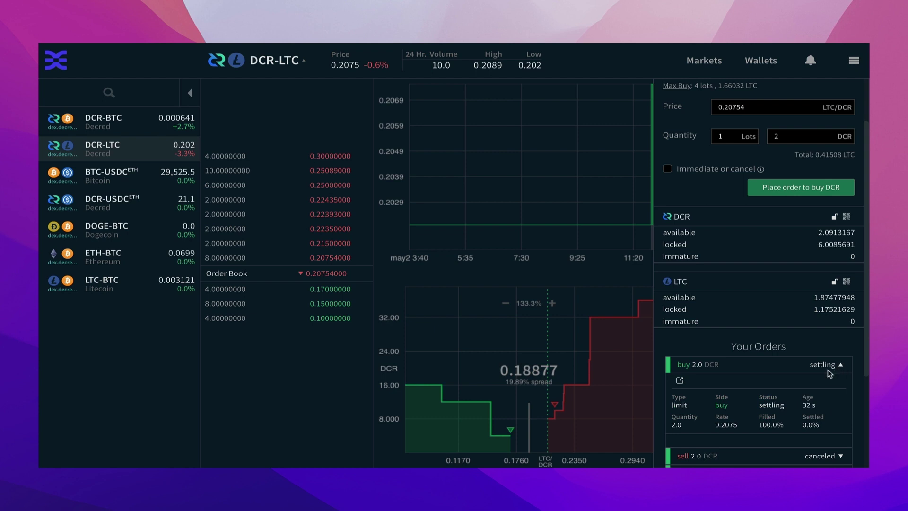
pyautogui.click(679, 381)
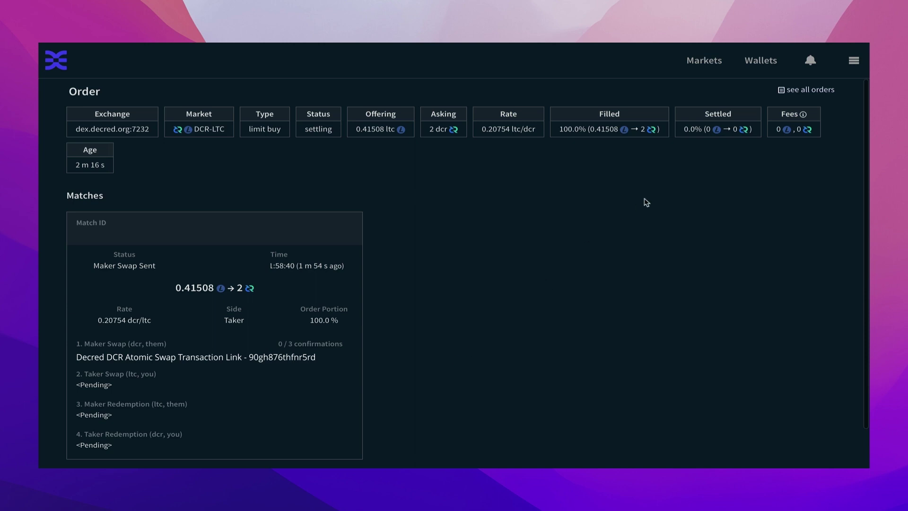
# Step: Return to the DCR-LTC market and cancel the booked 2 DCR sell order, authorizing with the app password
pyautogui.click(700, 68)
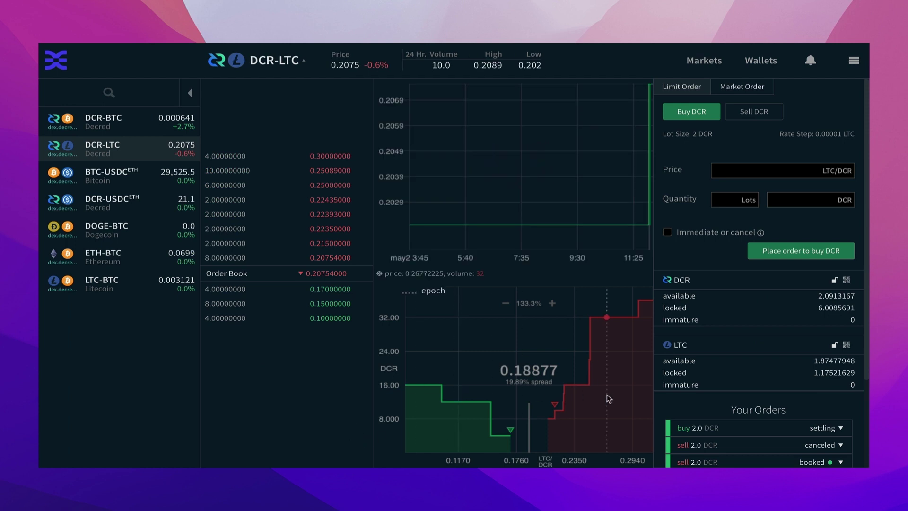
pyautogui.scroll(-2, 663, 412)
pyautogui.scroll(-4, 663, 413)
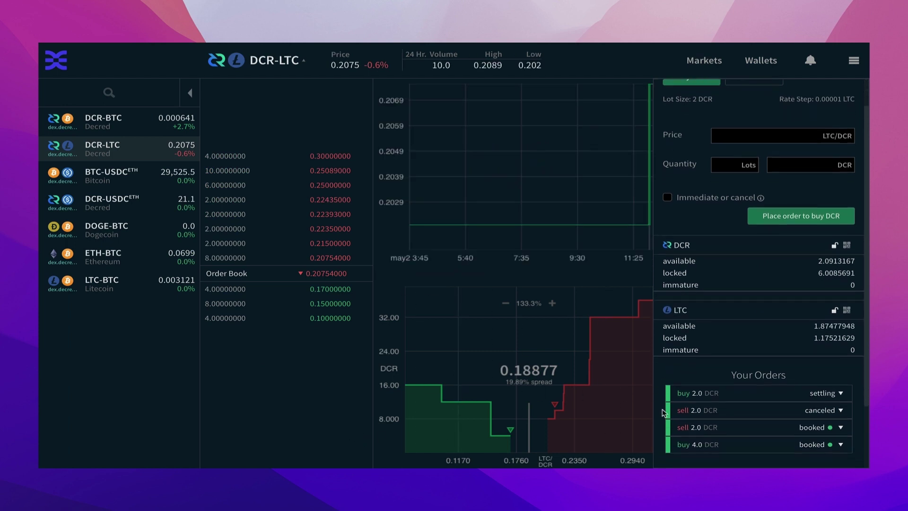
pyautogui.scroll(-2, 663, 410)
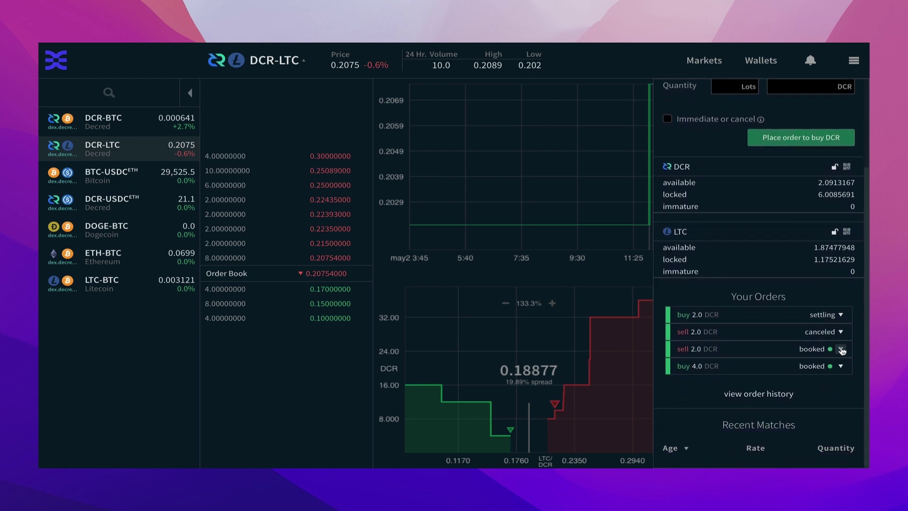
pyautogui.click(842, 349)
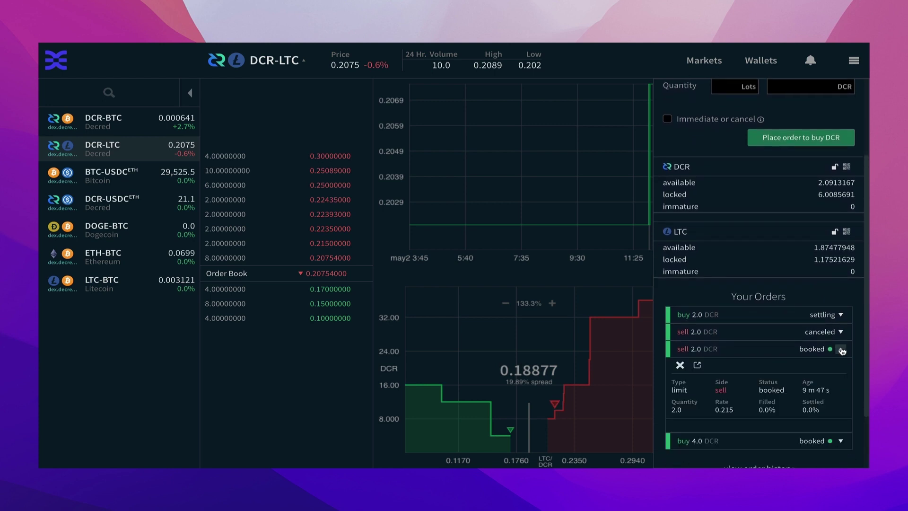
pyautogui.click(680, 367)
pyautogui.press('super+v')
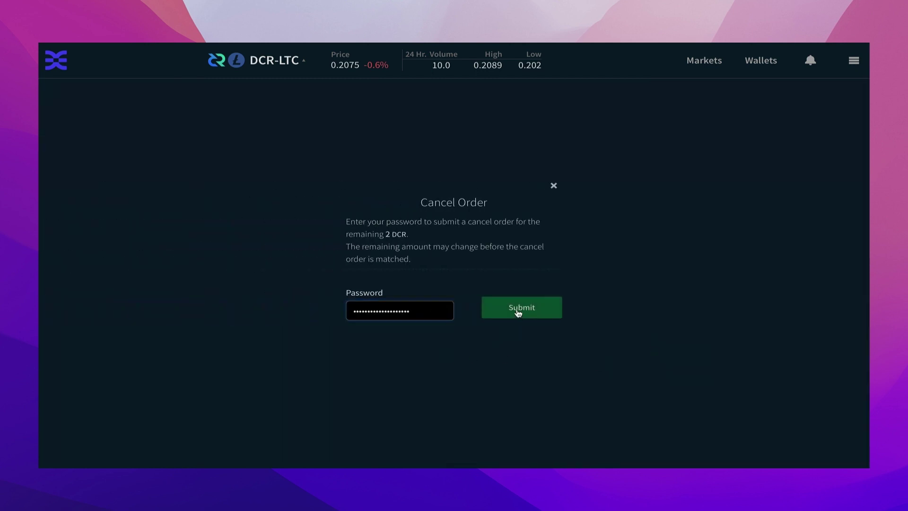
pyautogui.click(518, 312)
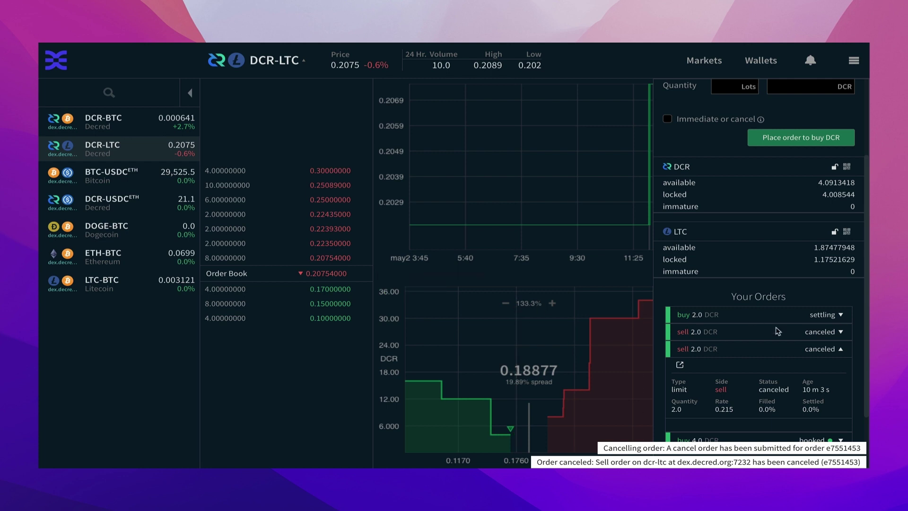
pyautogui.click(841, 349)
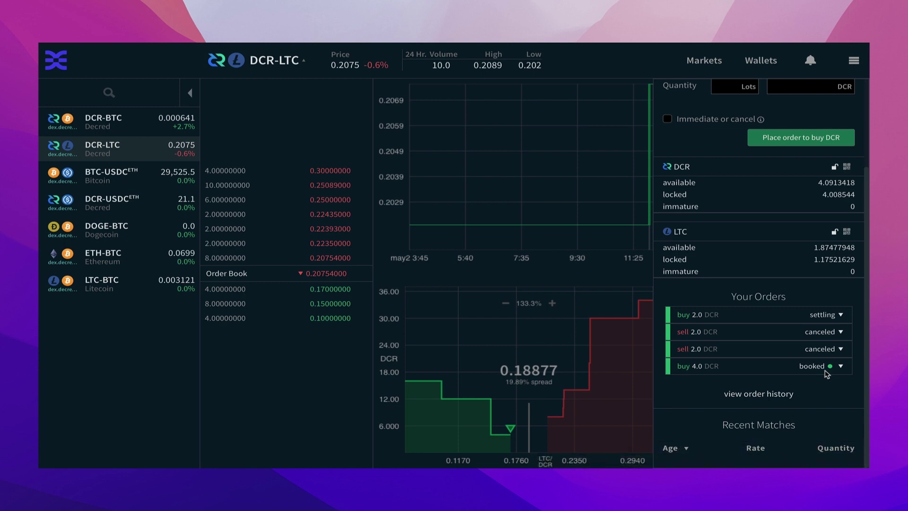
# Step: Cancel the booked 4 DCR buy order, authorizing the cancellation with the app password
pyautogui.click(840, 366)
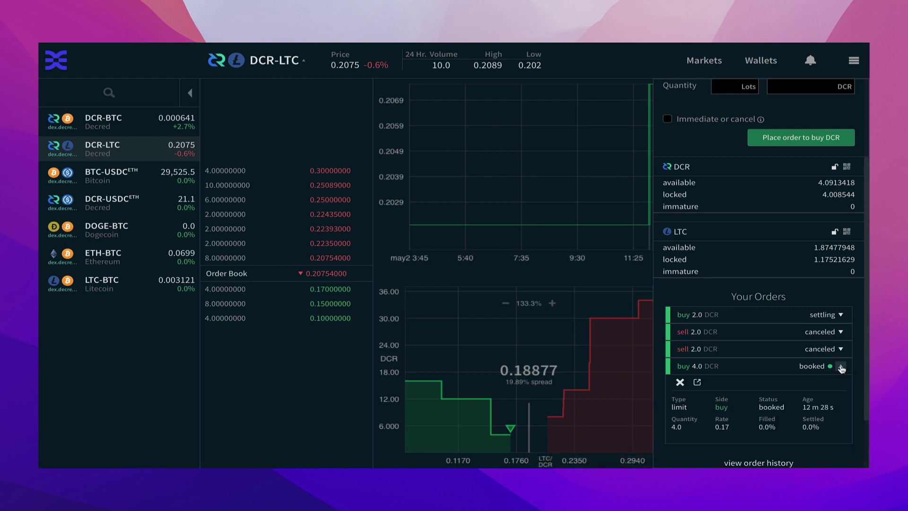
pyautogui.click(680, 383)
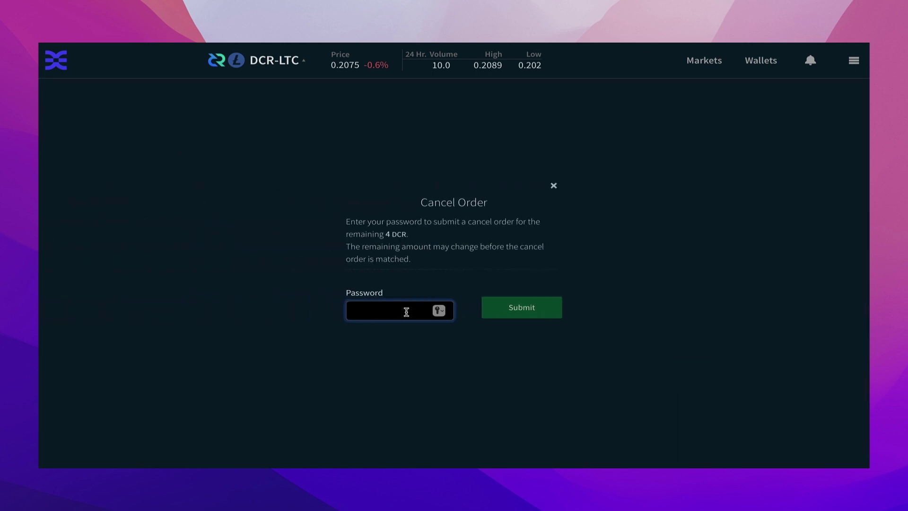
pyautogui.hotkey('ctrl', 'v')
pyautogui.click(519, 308)
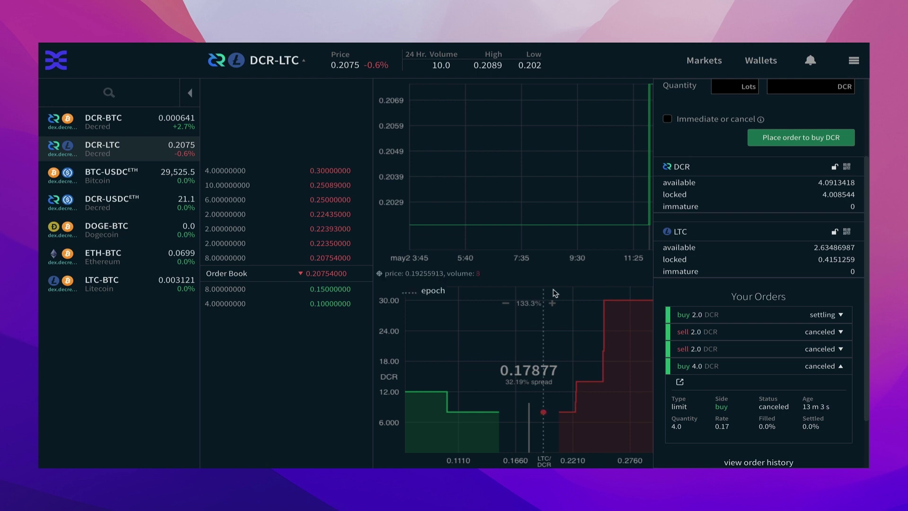
# Step: View the DCR-BTC and LTC-BTC markets, and go back to the DCR-LTC market
pyautogui.click(128, 127)
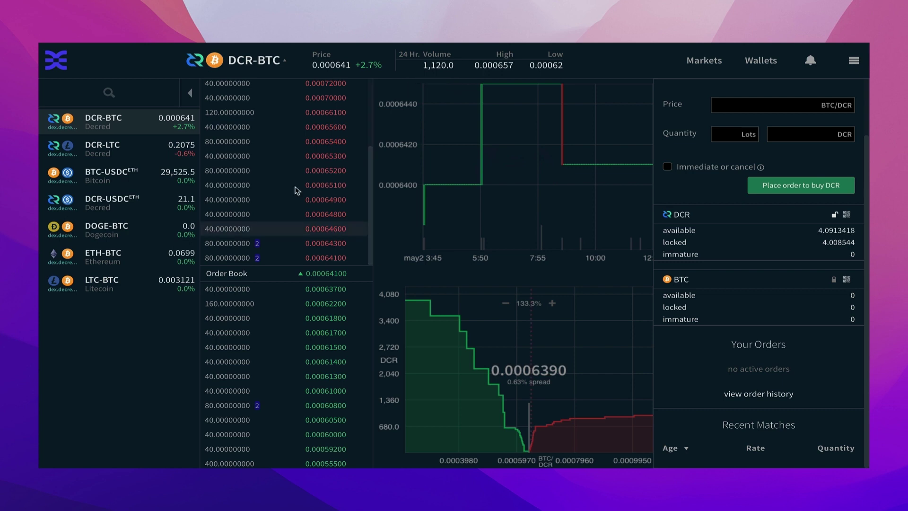
pyautogui.click(133, 292)
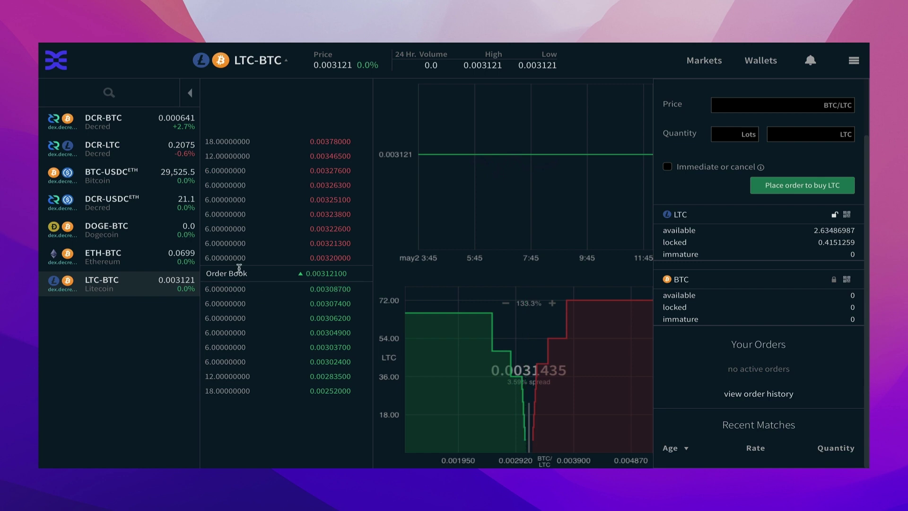
pyautogui.click(133, 146)
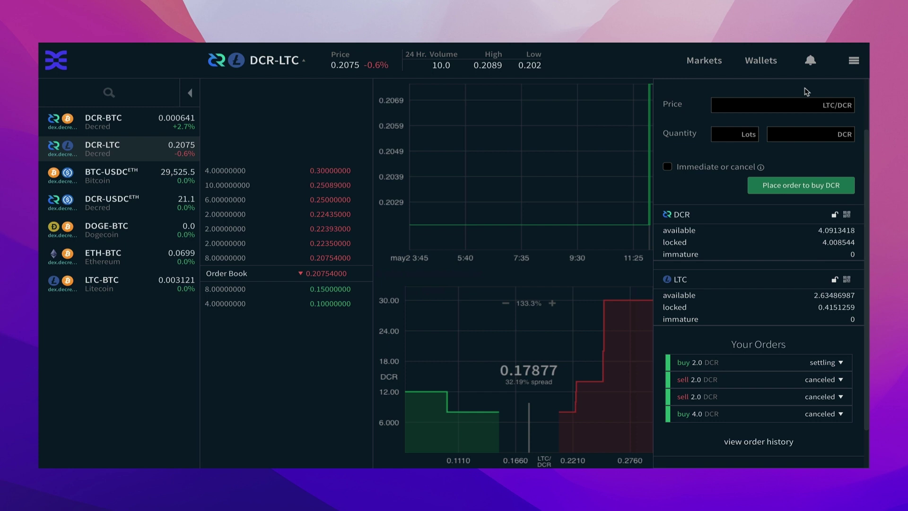
# Step: Open the settling buy order's details from the recent activity of the Litecoin wallet and of the Decred wallet
pyautogui.click(765, 64)
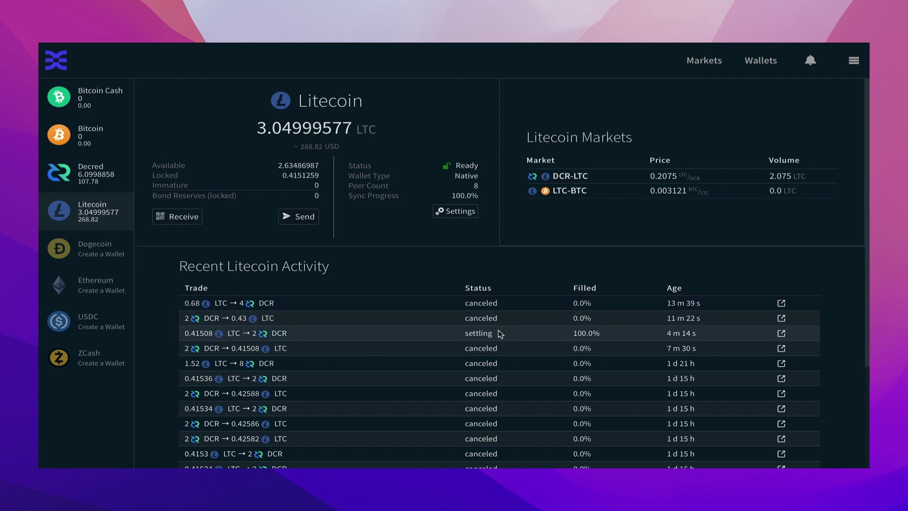
pyautogui.click(782, 335)
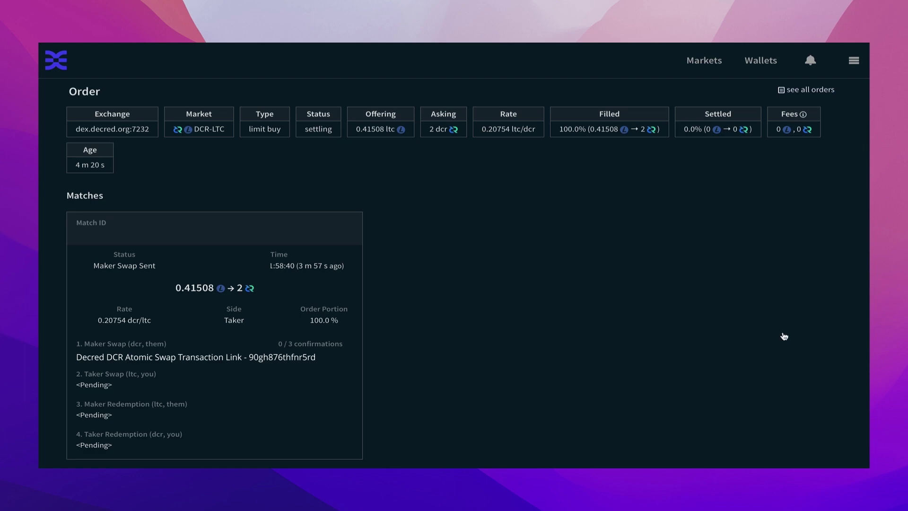
pyautogui.click(750, 61)
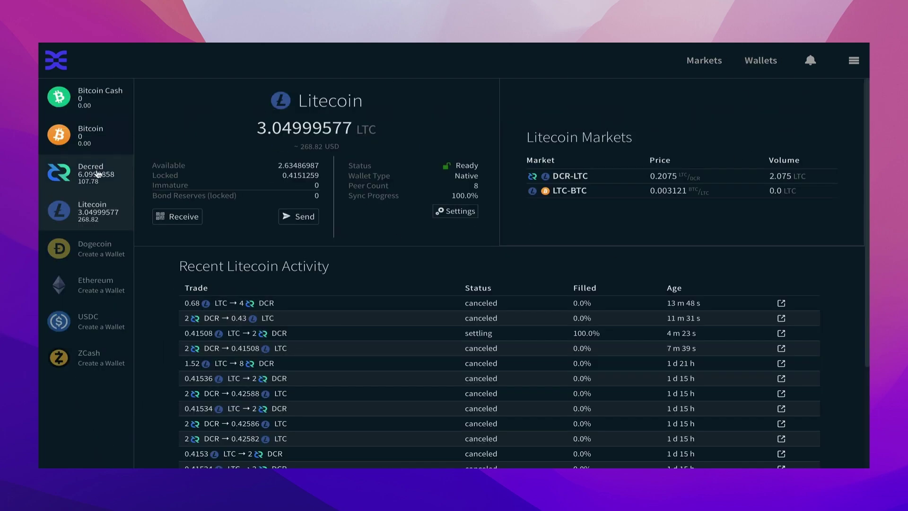
pyautogui.click(98, 174)
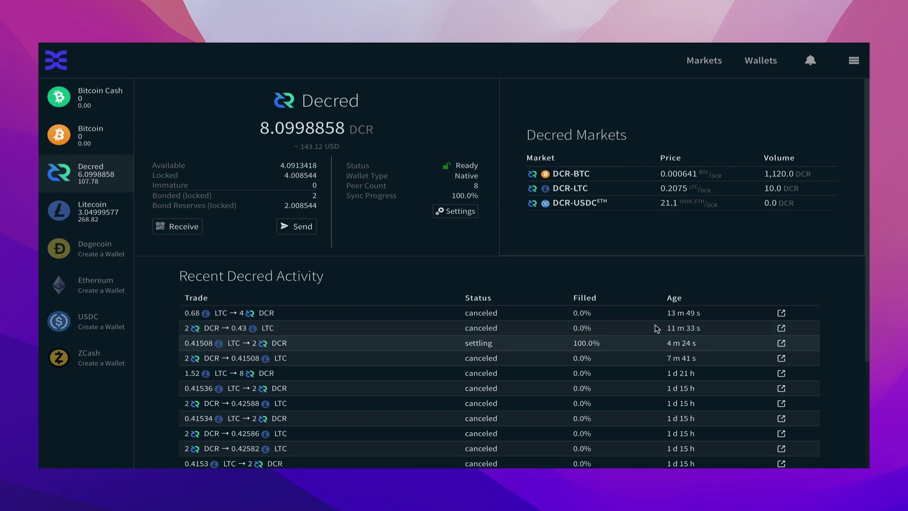
pyautogui.click(781, 342)
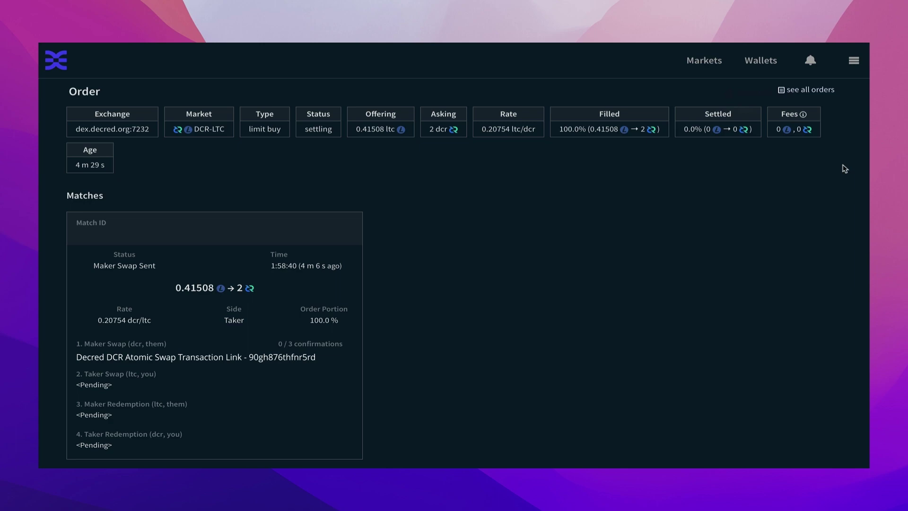
# Step: Review the order history and reopen the settling LTC-to-DCR order's details from the Decred wallet activity
pyautogui.click(853, 60)
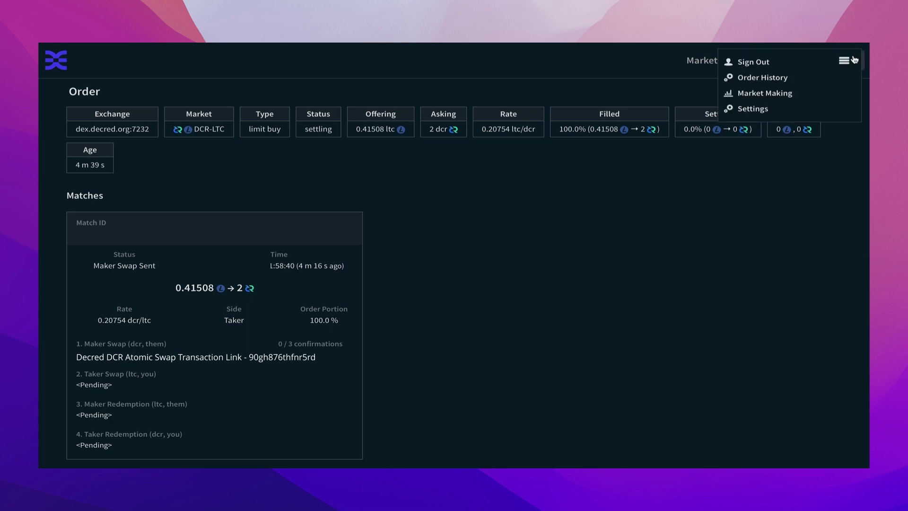
pyautogui.click(777, 78)
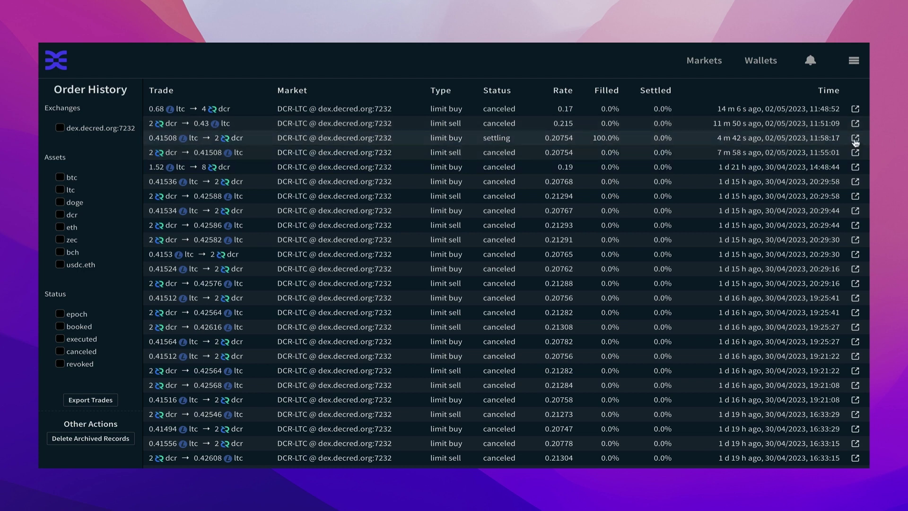
pyautogui.click(750, 63)
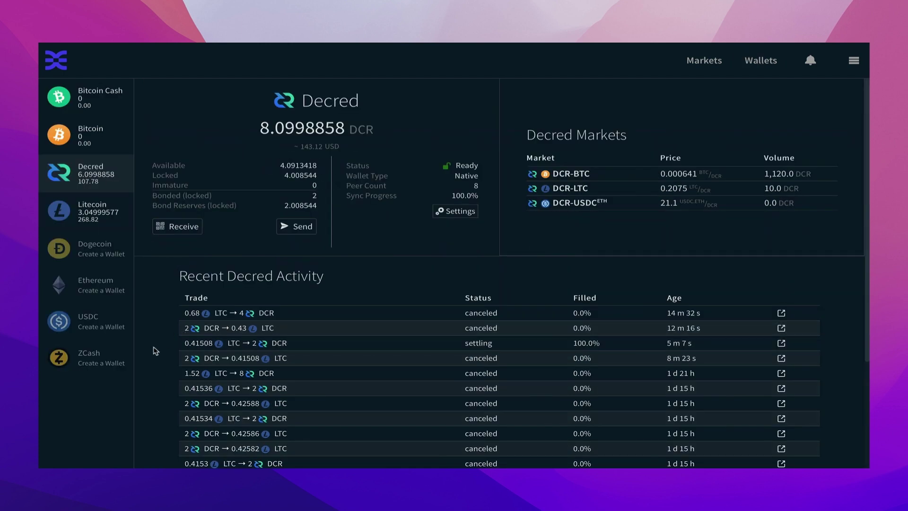
pyautogui.click(781, 343)
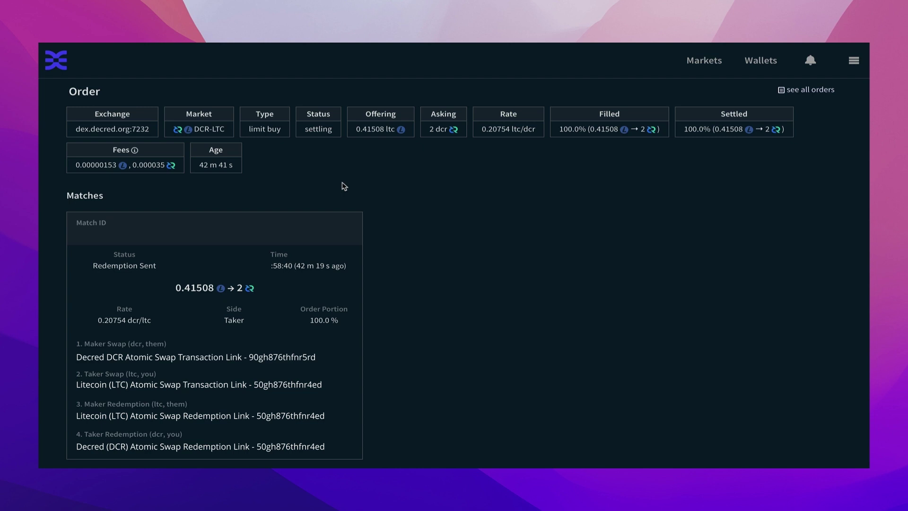
# Step: Copy the order's LTC fee and convert 0.00000153 Litecoin to US dollars in the CoinMarketCap converter
pyautogui.moveTo(76, 165); pyautogui.dragTo(115, 162)
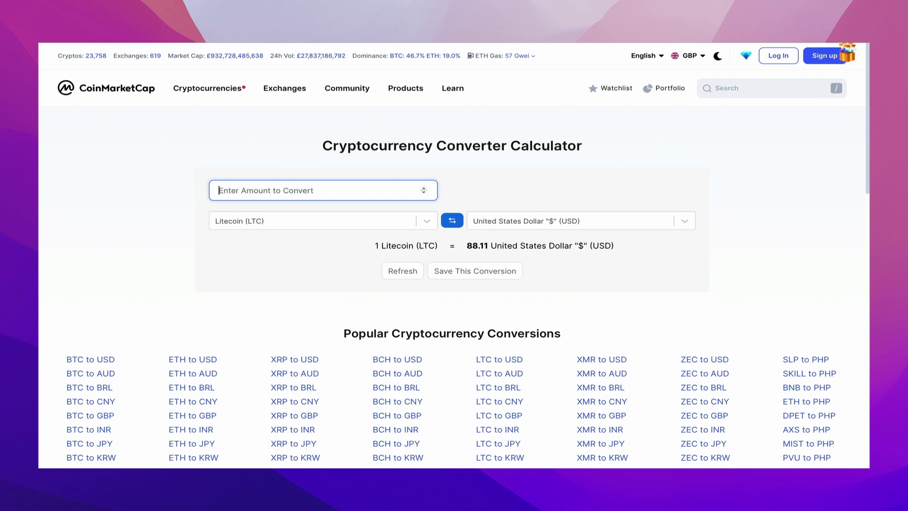
pyautogui.write('0.00000153')
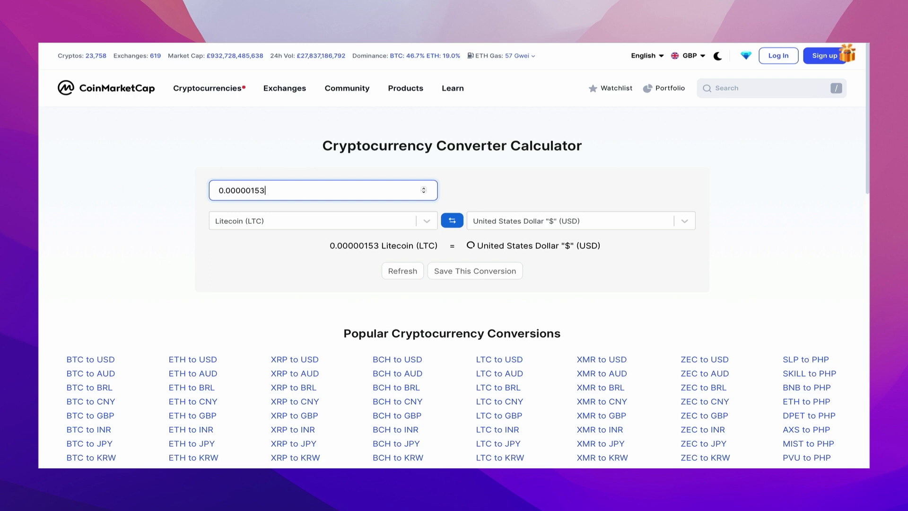
# Step: Copy the order's DCR fee and convert 0.000035 Decred to US dollars in the CoinMarketCap converter
pyautogui.click(259, 269)
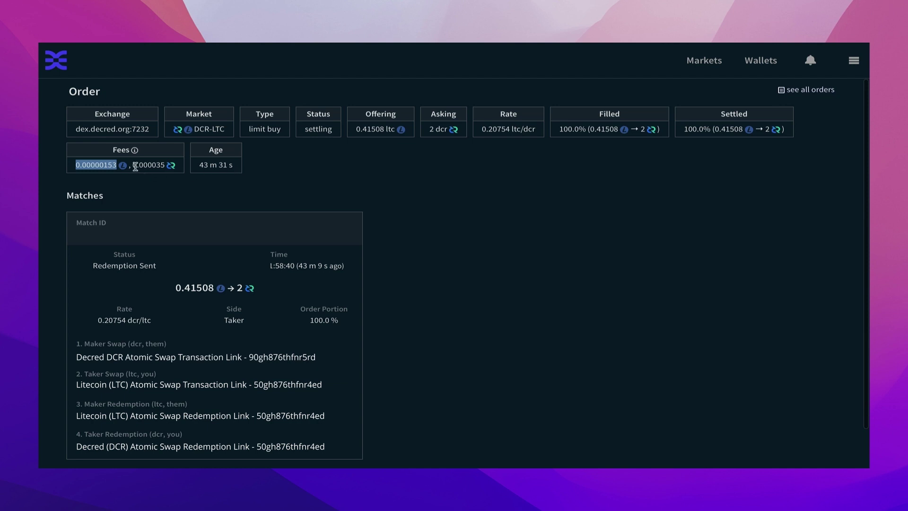
pyautogui.moveTo(133, 165); pyautogui.dragTo(162, 164)
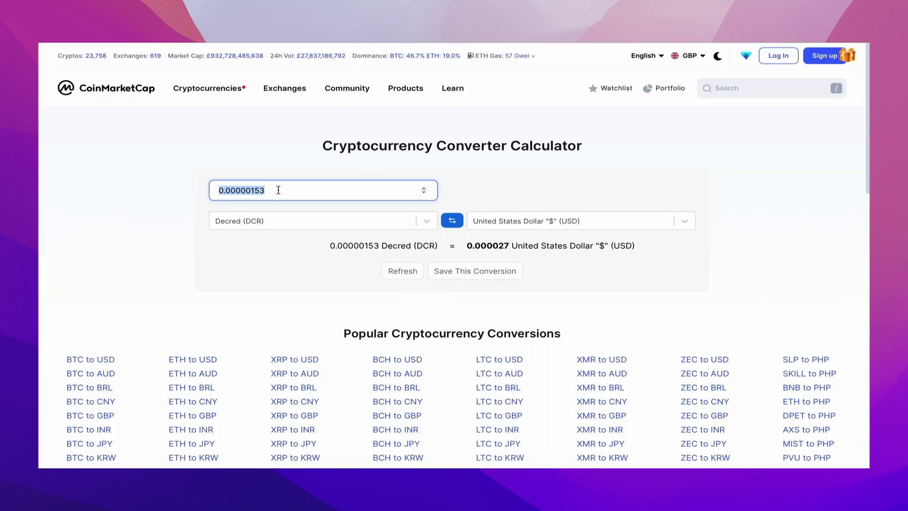
pyautogui.write('0.000035')
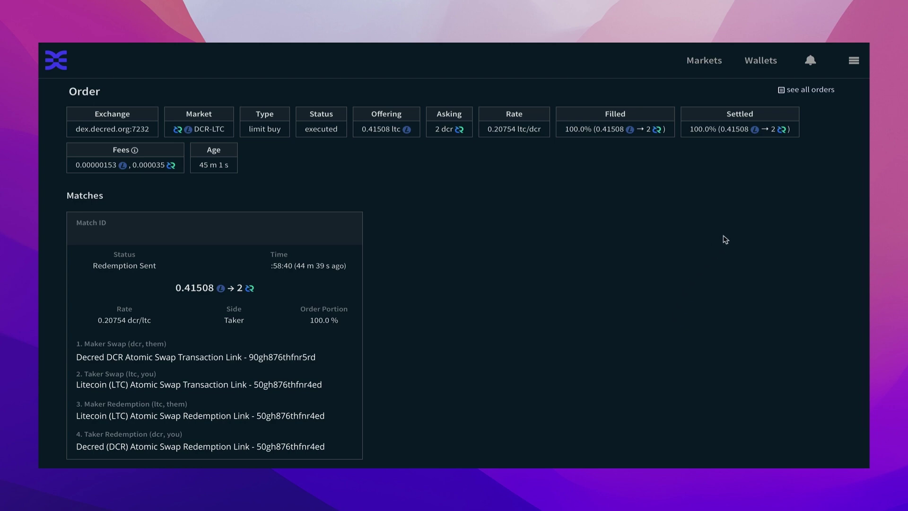
# Step: Review the Litecoin and Decred wallets, and open the executed LTC-to-DCR order's details from the recent Decred activity
pyautogui.click(757, 66)
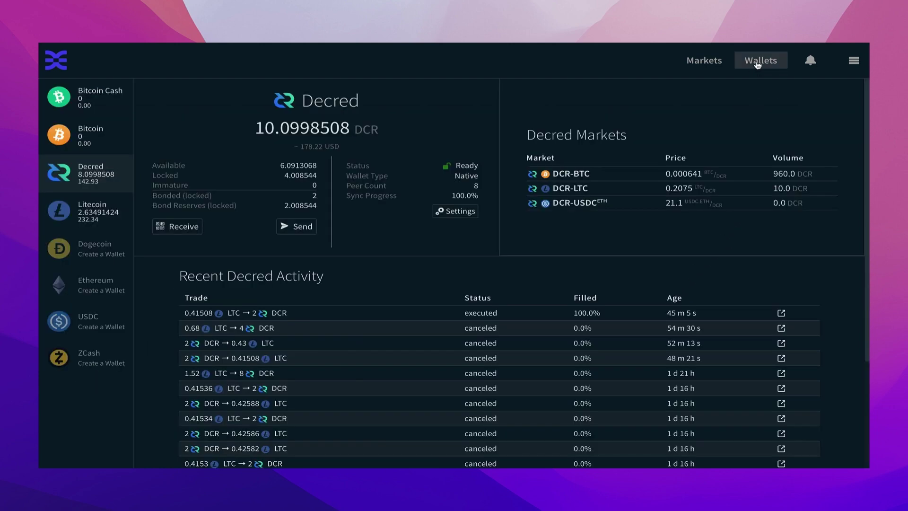
pyautogui.click(102, 215)
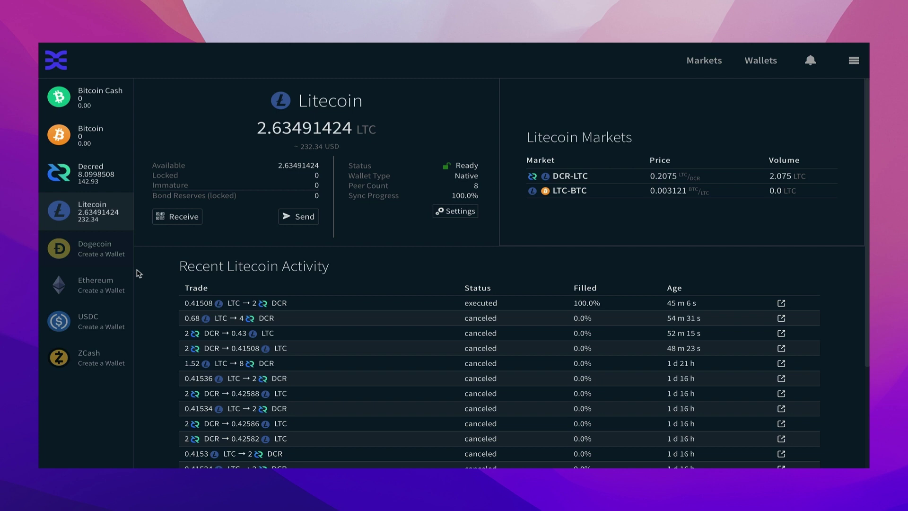
pyautogui.click(94, 182)
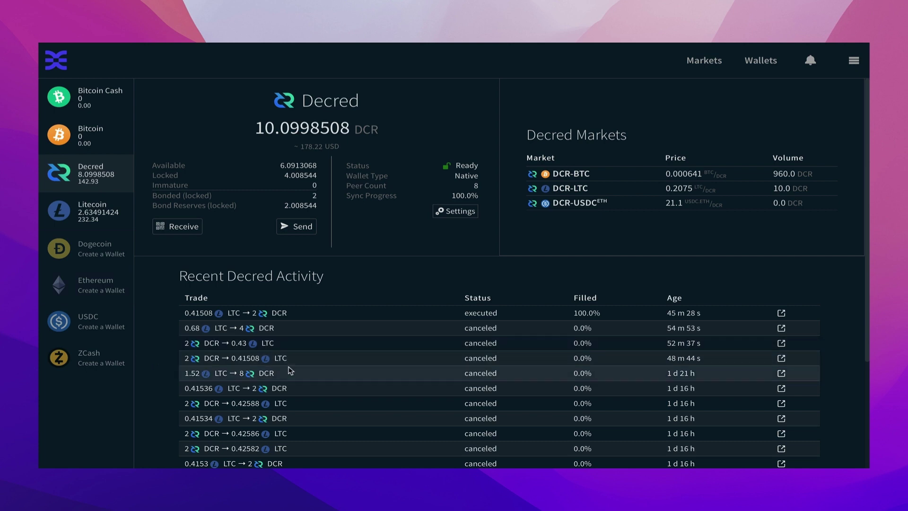
pyautogui.click(780, 313)
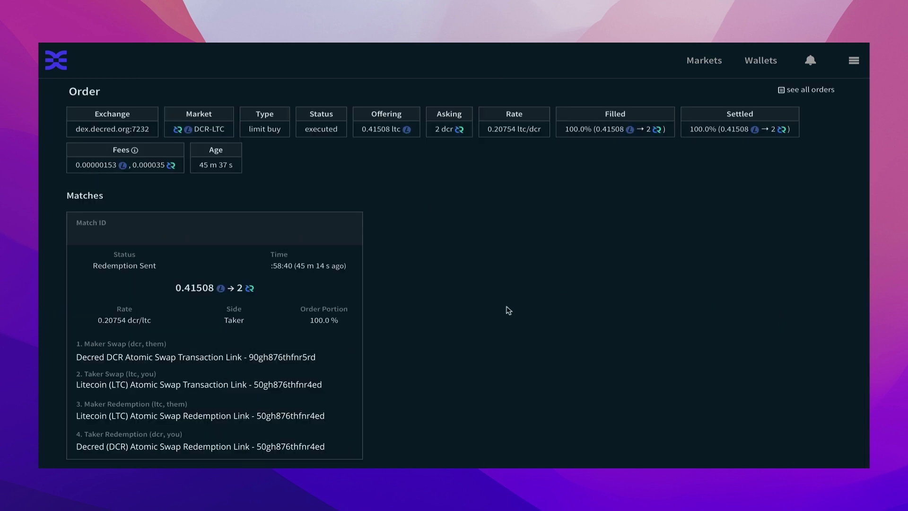